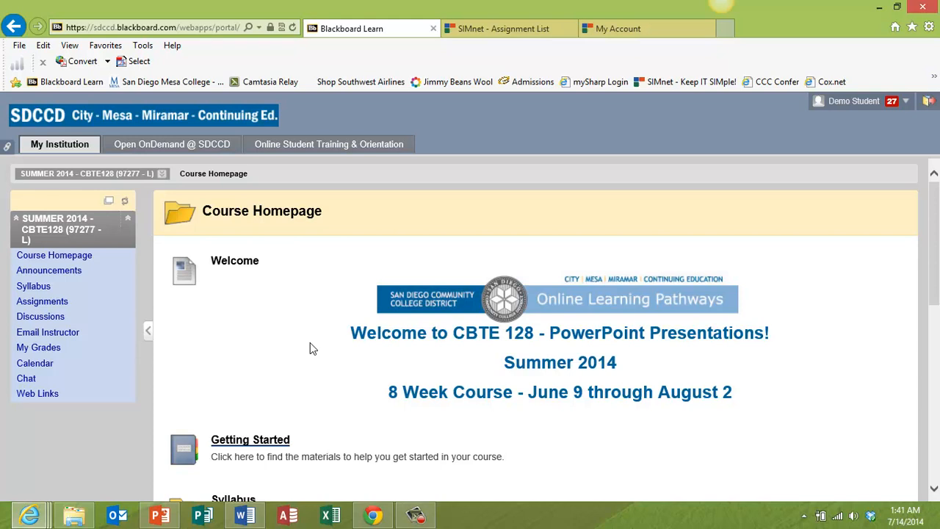
Look over the course homepage resources from Getting Started to the SIMnet links, and switch to the Word document listing the Chapter 1 assignments
scroll(314, 373, down, 1)
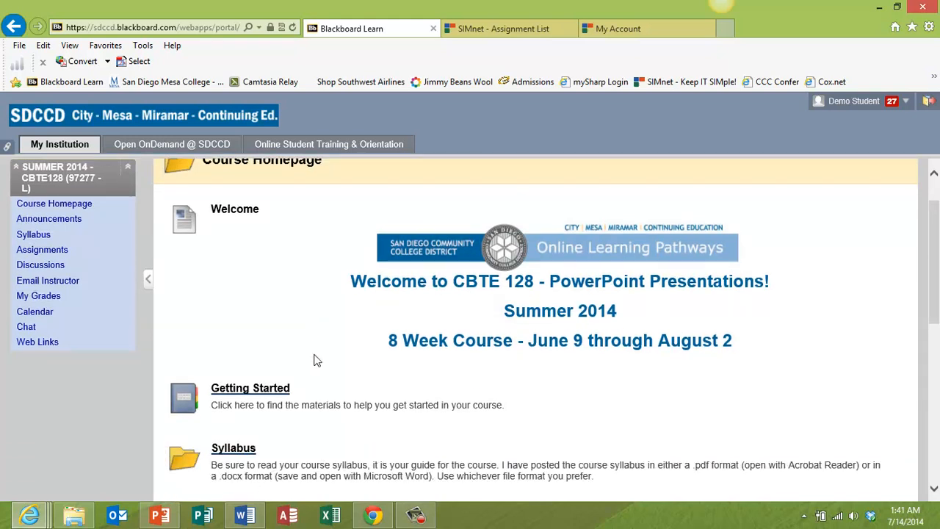
scroll(313, 358, down, 1)
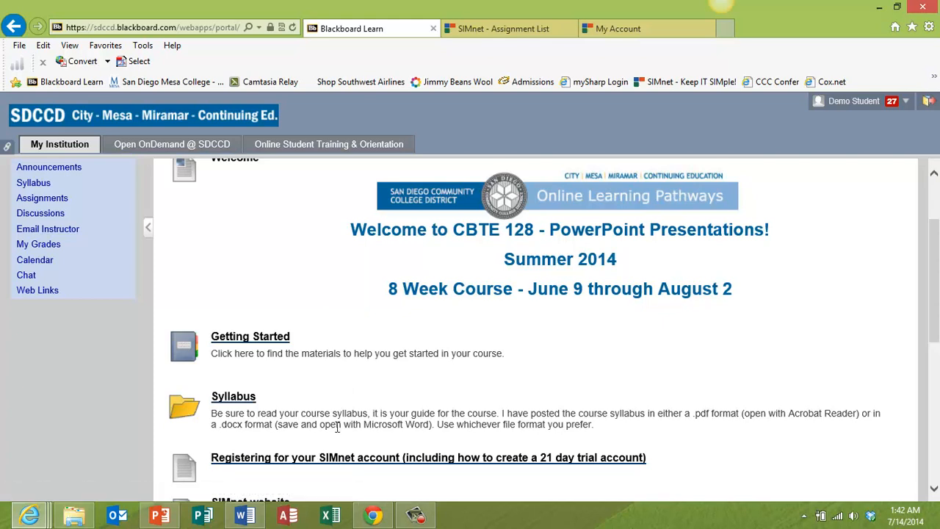
scroll(315, 451, down, 3)
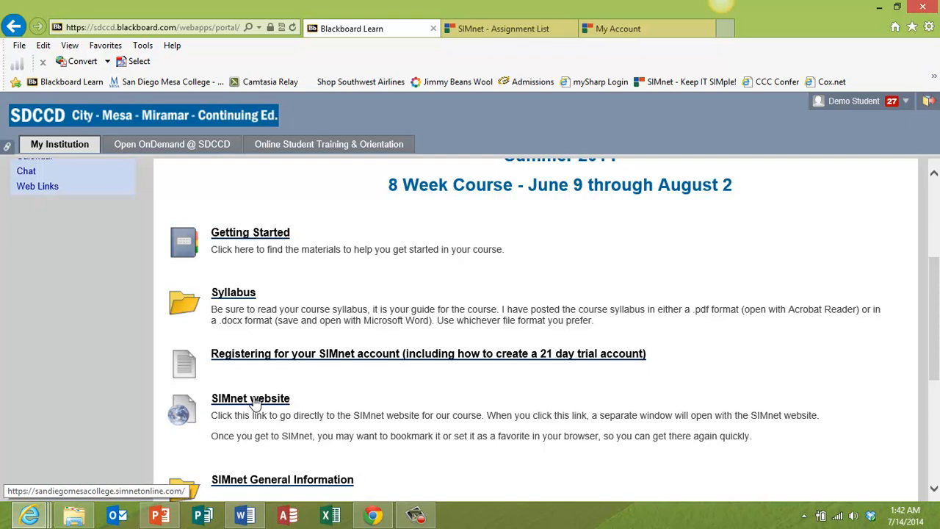
scroll(254, 402, up, 2)
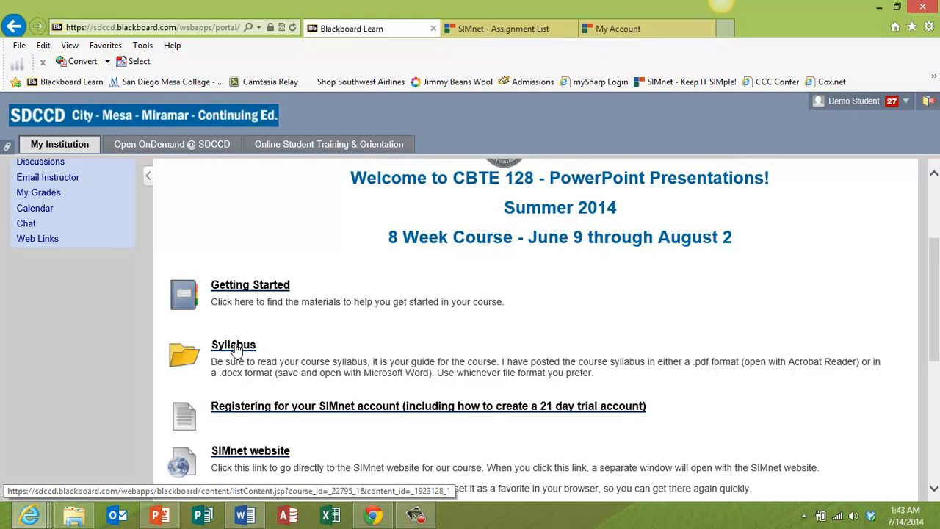
click(247, 518)
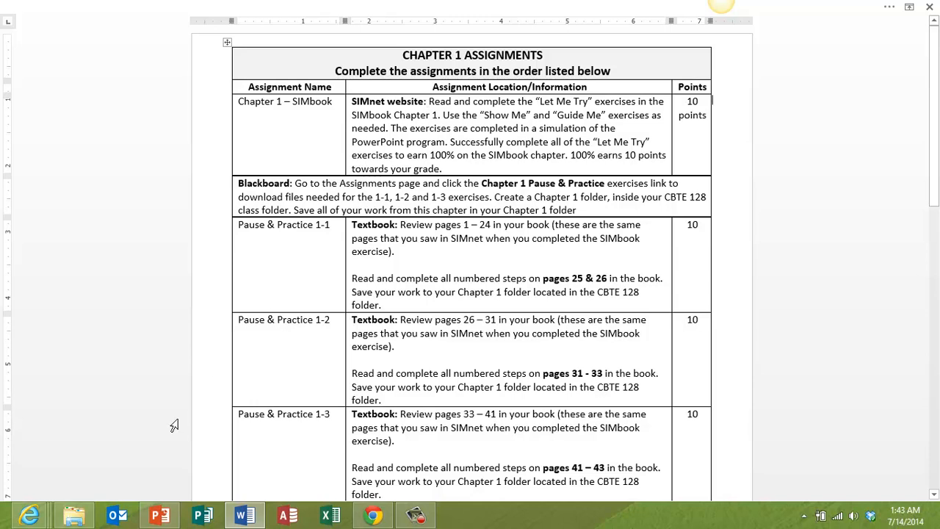
Switch to the SIMnet assignment list in the browser and open the page list of the Chapter 01 - Creating and Editing Presentations SIMbook
mouse_move(31, 520)
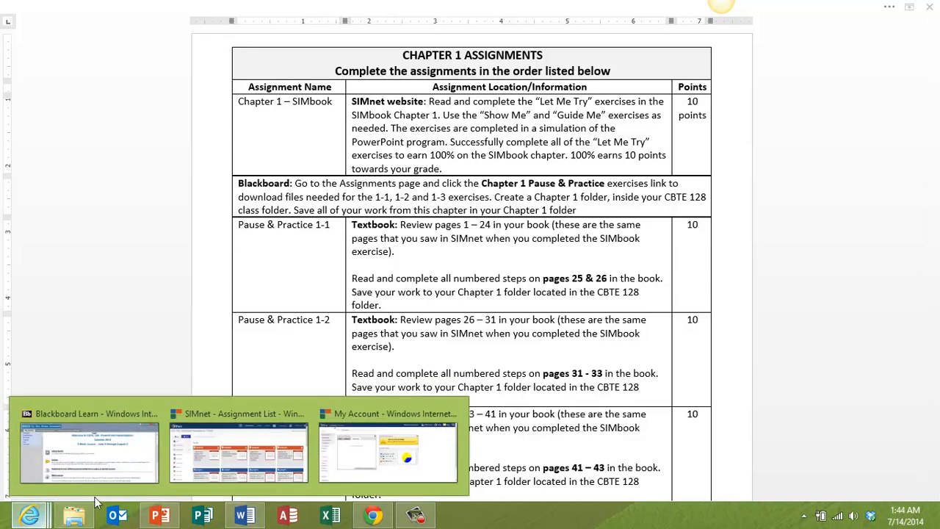
click(241, 459)
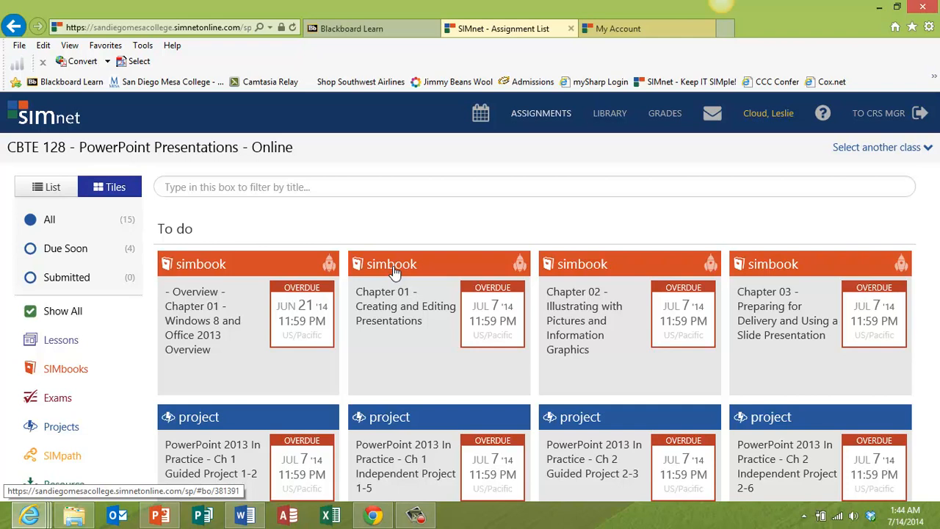
click(395, 270)
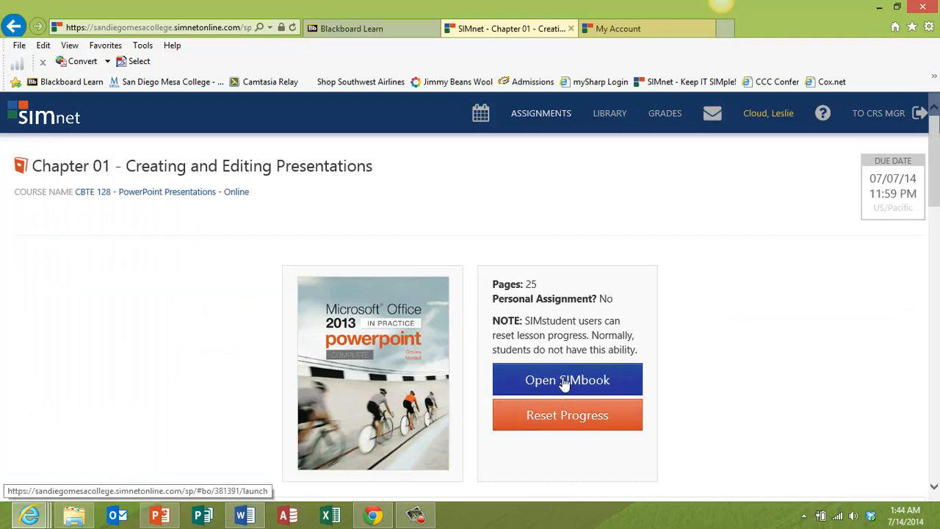
scroll(712, 356, down, 4)
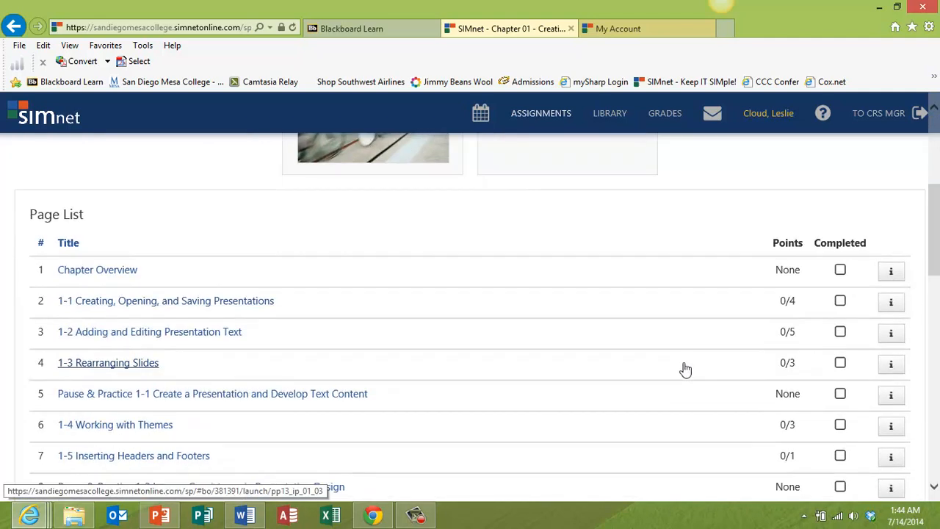
scroll(679, 371, down, 1)
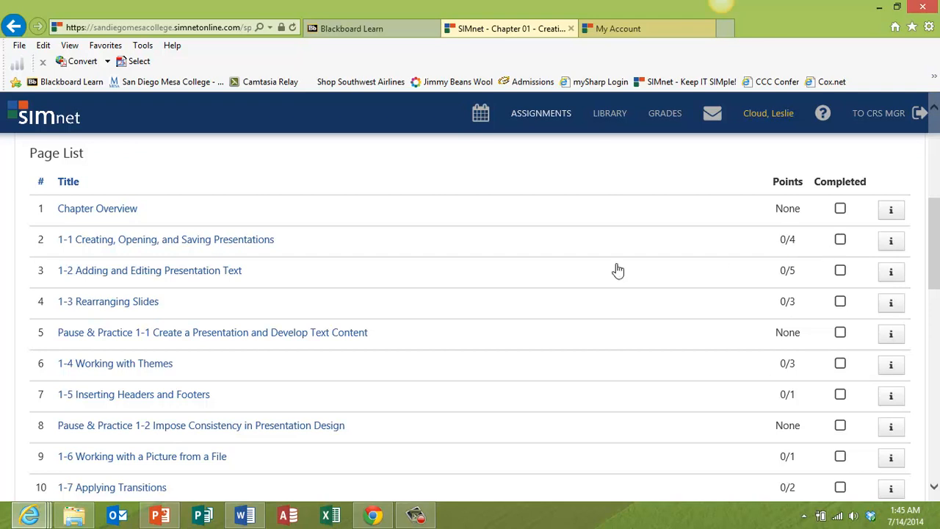
Open the Chapter Overview page of the SIMbook and read through its learning outcomes and case study
click(99, 212)
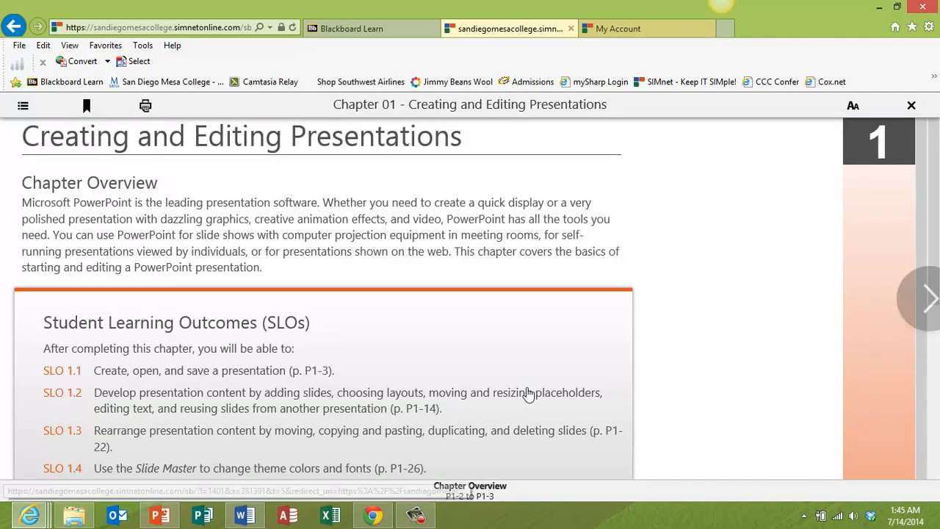
scroll(602, 287, down, 2)
scroll(603, 262, down, 5)
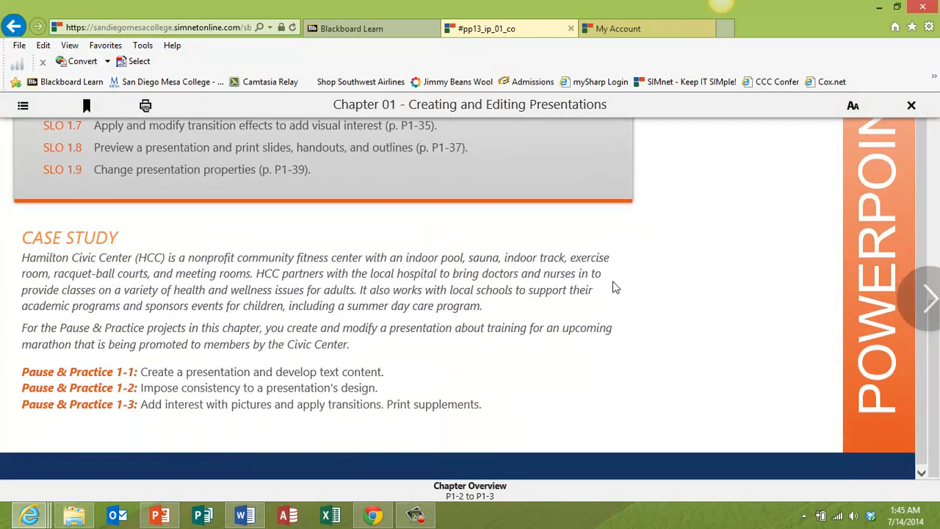
scroll(613, 287, up, 6)
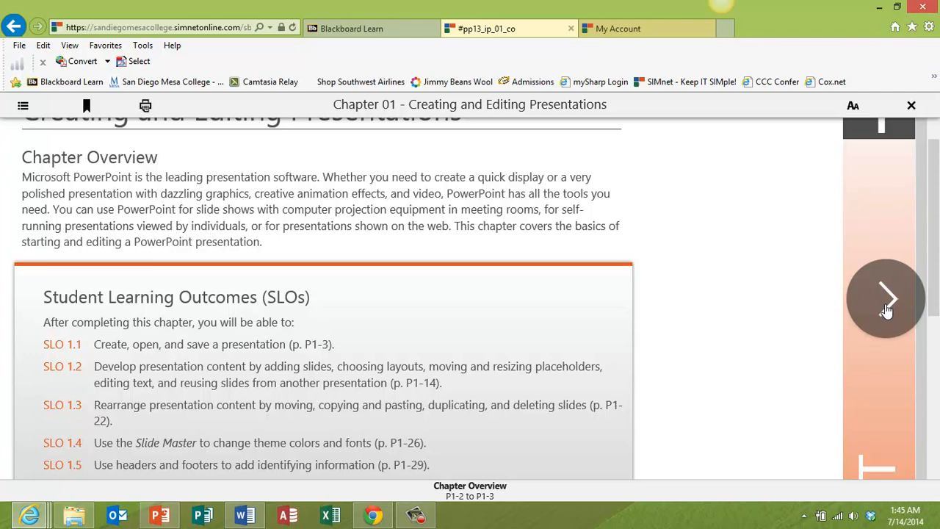
Advance to section 1-1 Creating, Opening, and Saving Presentations and examine its How To topics and show me, guide me and let me try exercises
click(887, 301)
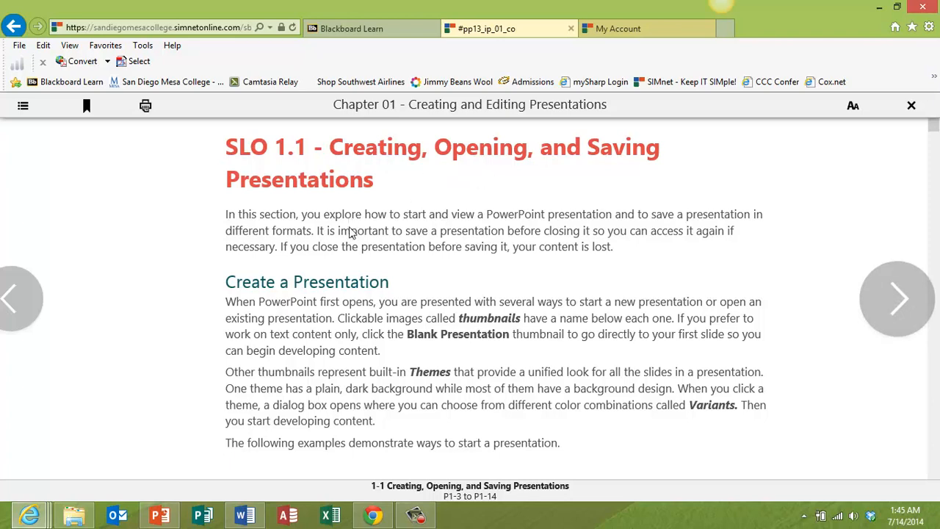
scroll(350, 233, down, 4)
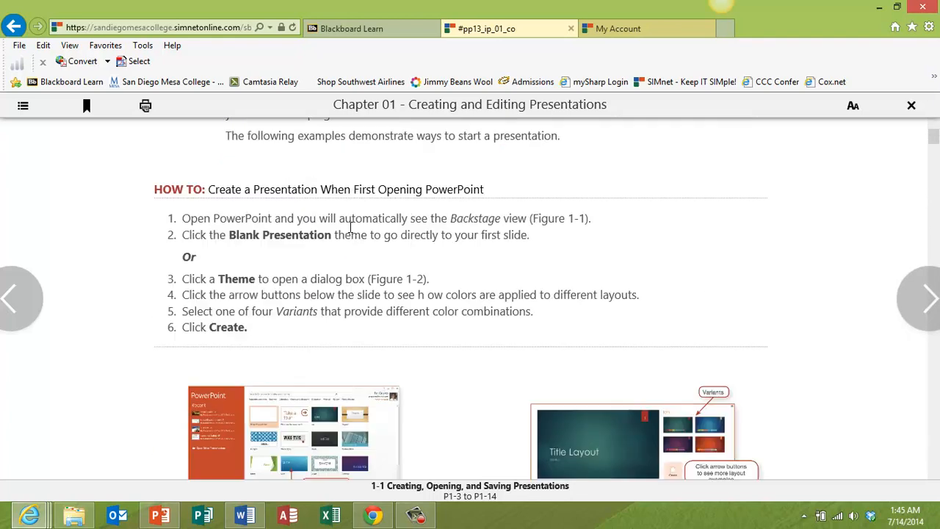
scroll(411, 189, down, 3)
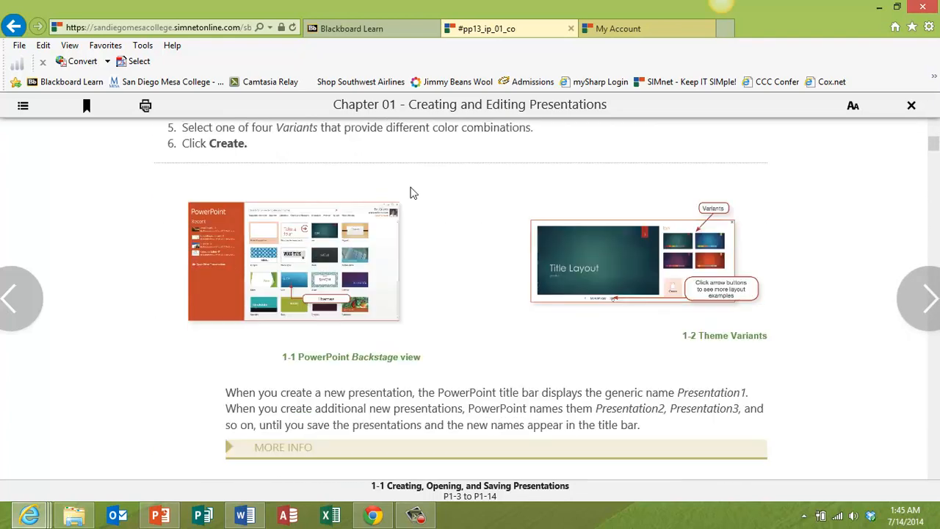
scroll(411, 193, down, 3)
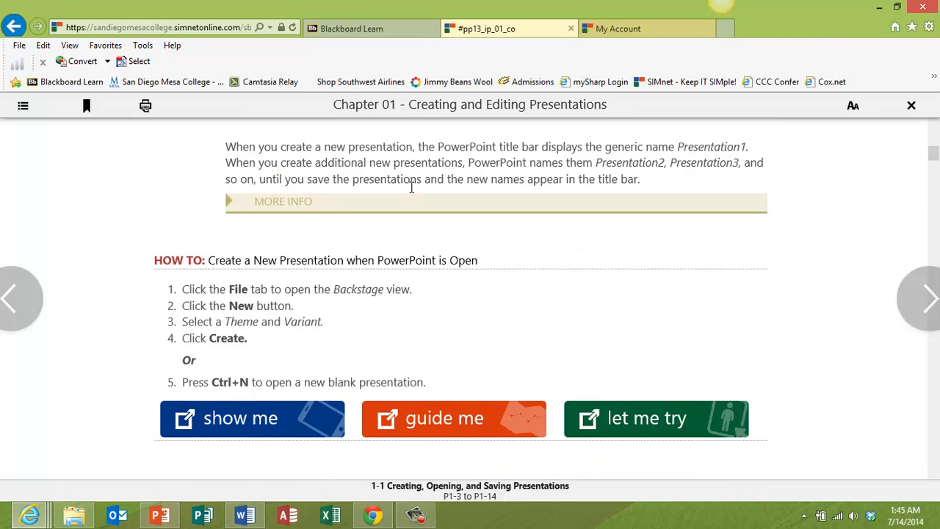
scroll(409, 192, down, 1)
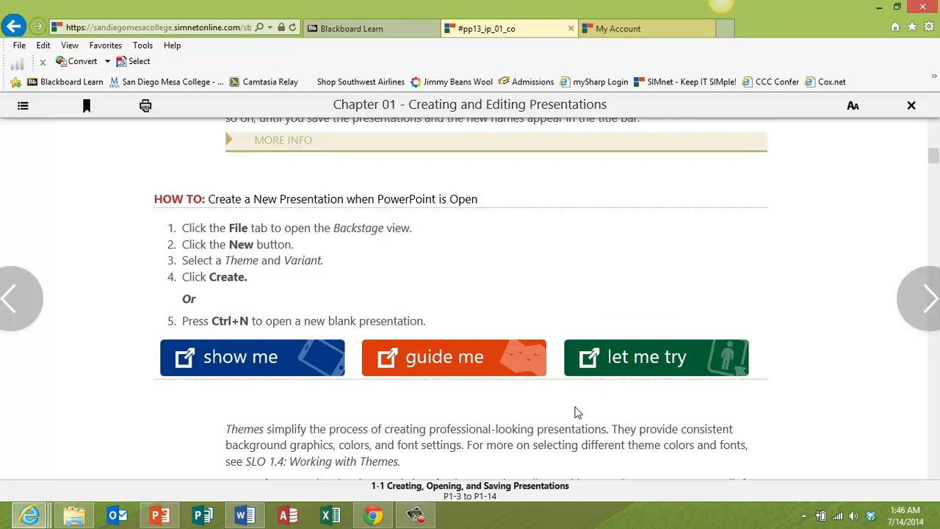
scroll(575, 411, down, 3)
scroll(556, 329, down, 5)
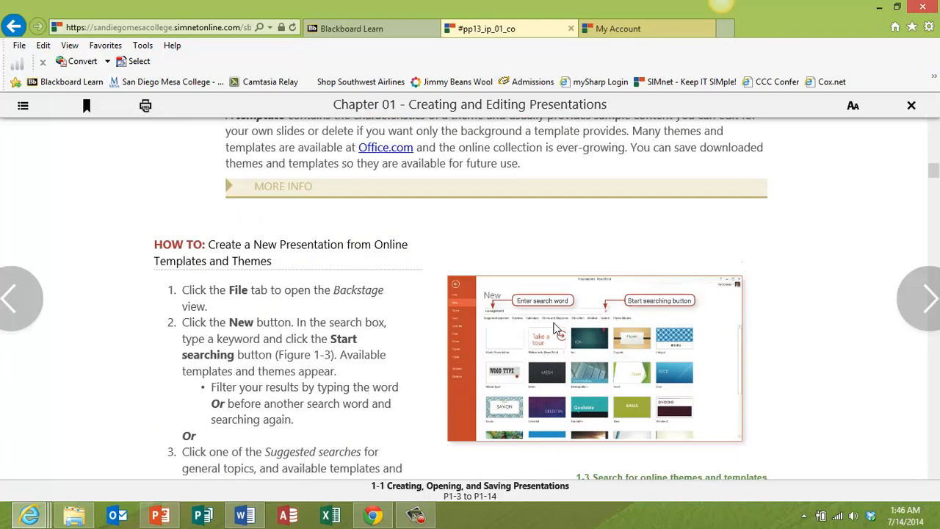
scroll(557, 329, down, 4)
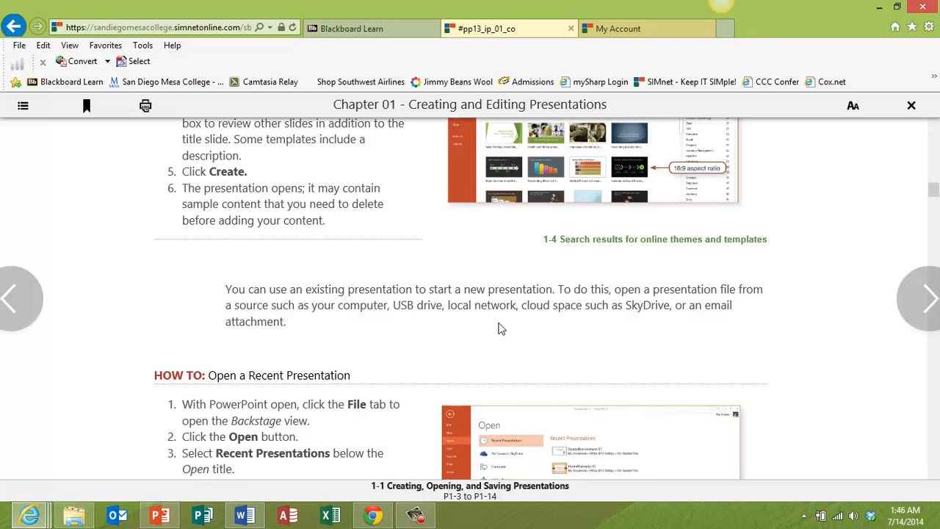
scroll(498, 329, down, 4)
scroll(499, 328, down, 2)
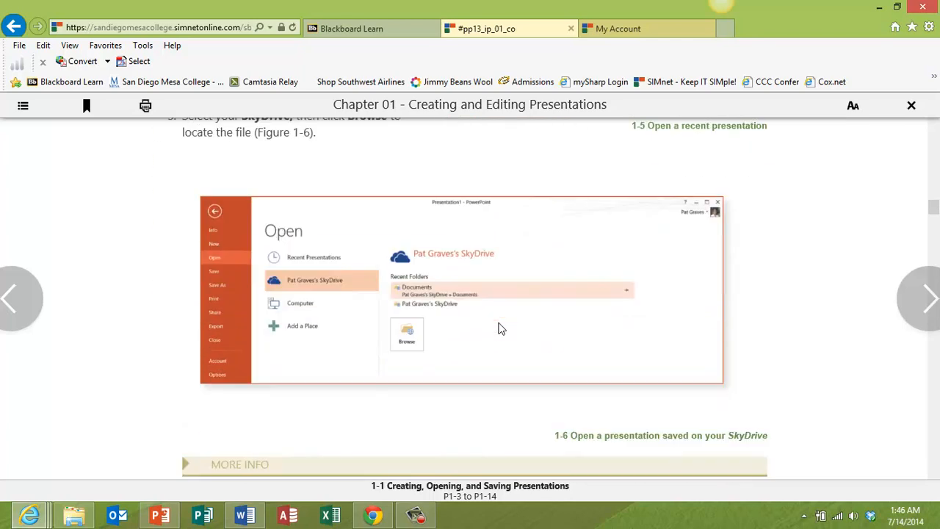
scroll(498, 328, down, 8)
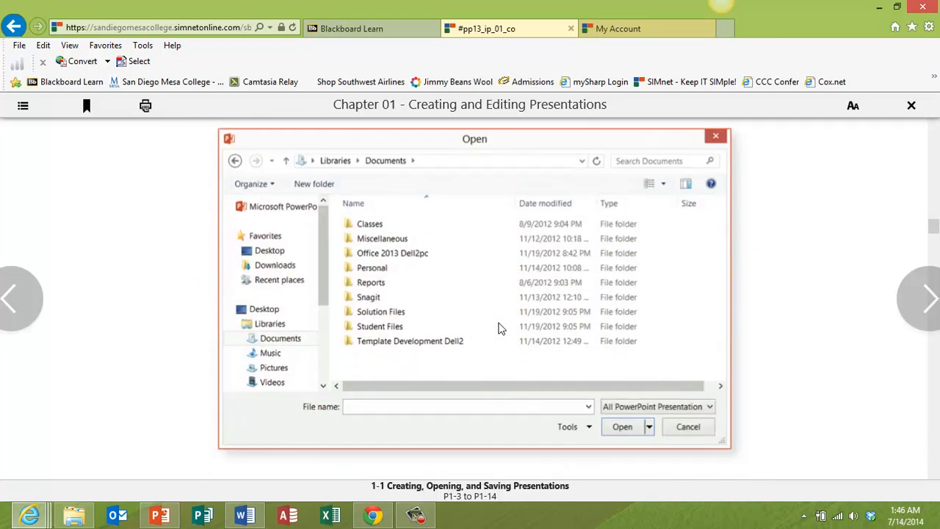
scroll(499, 328, down, 3)
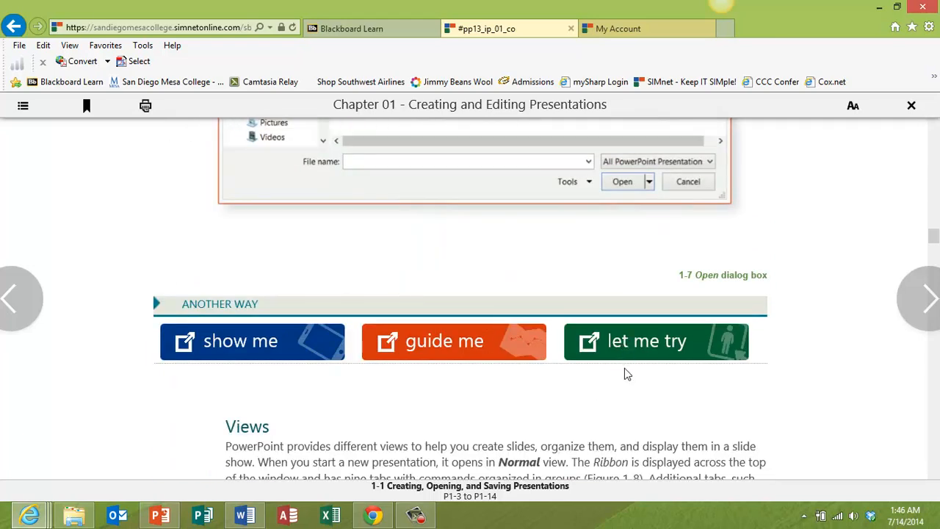
scroll(596, 399, down, 7)
scroll(595, 399, down, 10)
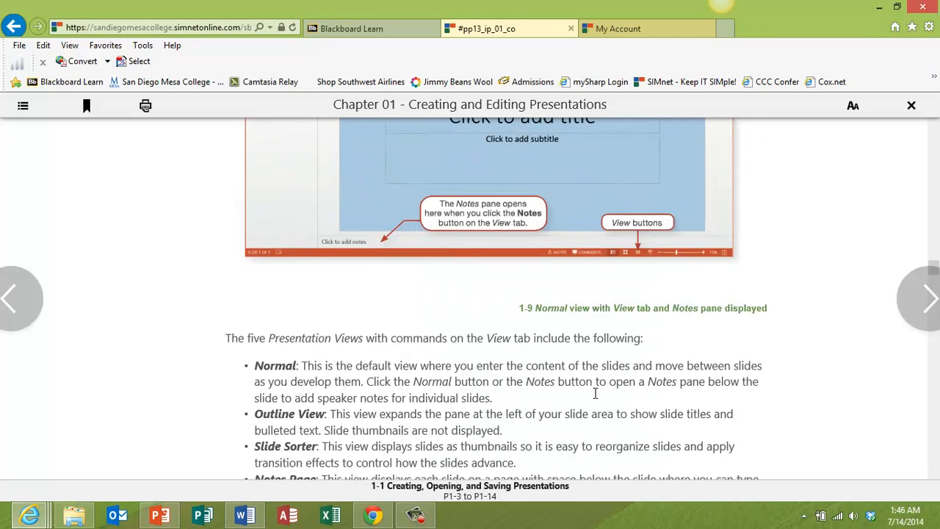
scroll(595, 393, down, 11)
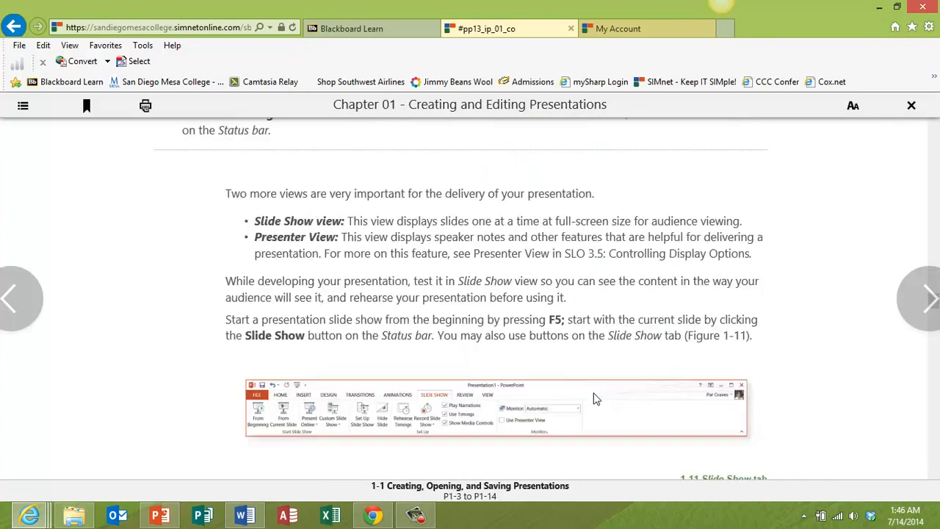
scroll(596, 399, down, 12)
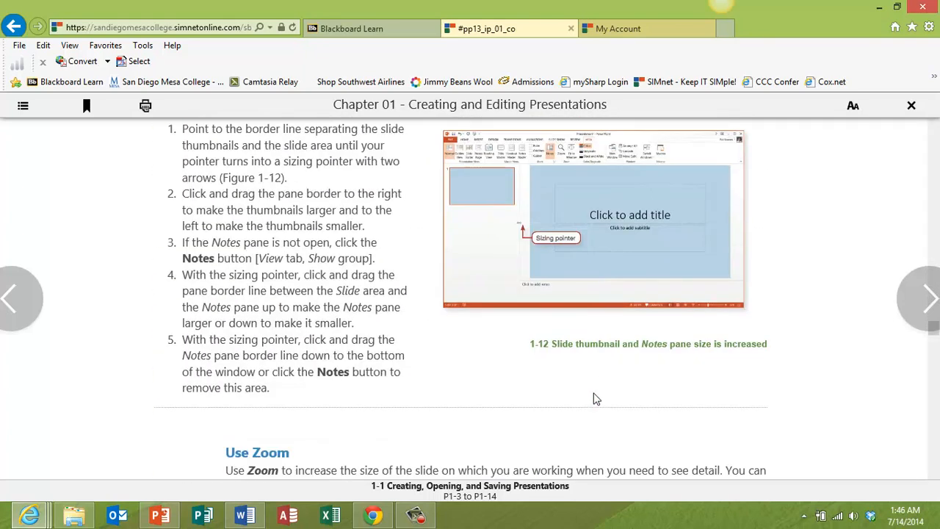
scroll(596, 399, down, 3)
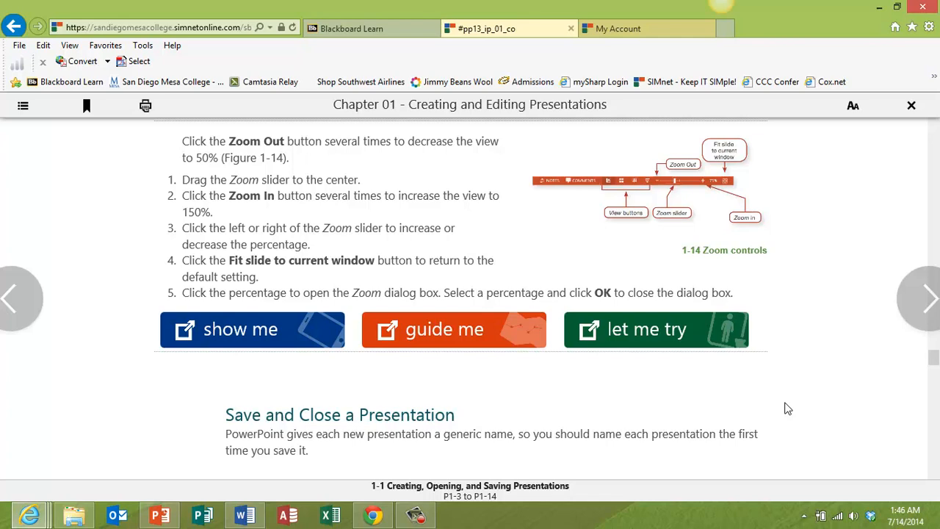
scroll(735, 431, up, 3)
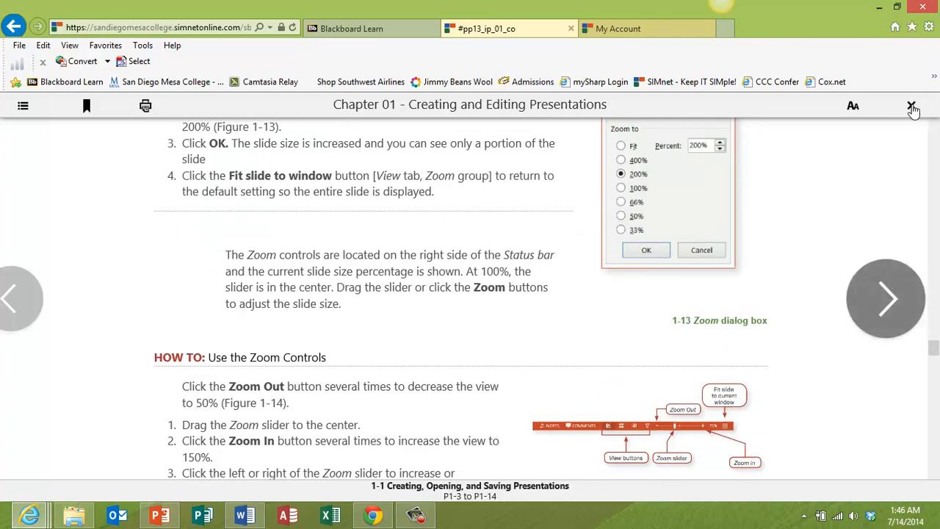
Exit the SIMbook and examine the points and completion marks in the Chapter 01 page list down to Challenge Project 1-10
click(912, 109)
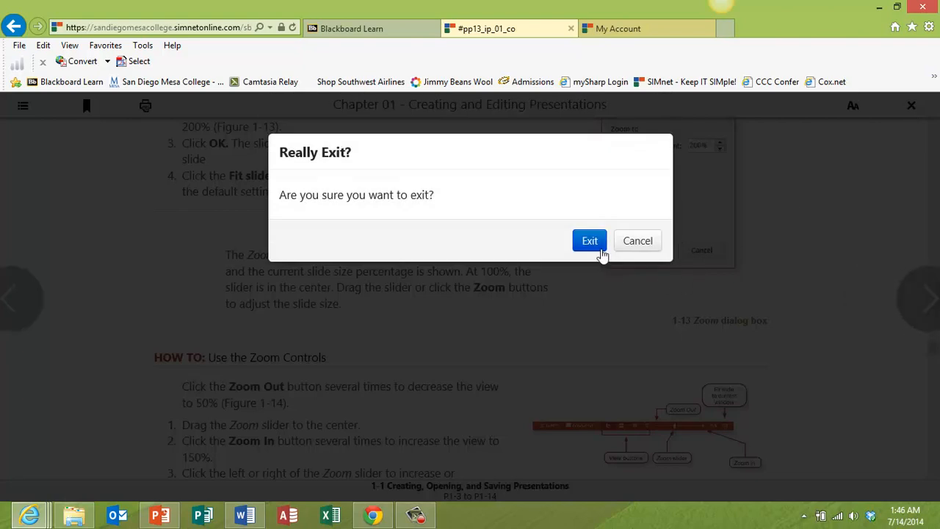
click(590, 242)
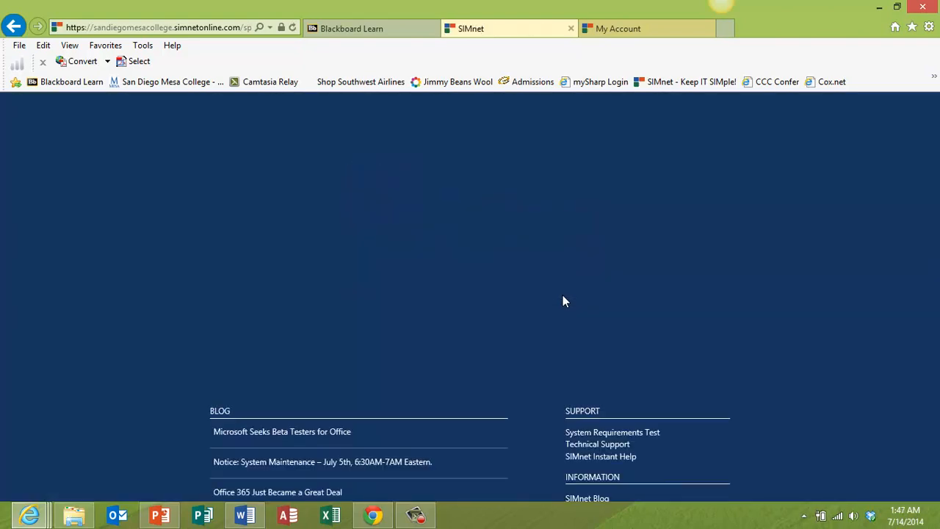
scroll(547, 310, down, 5)
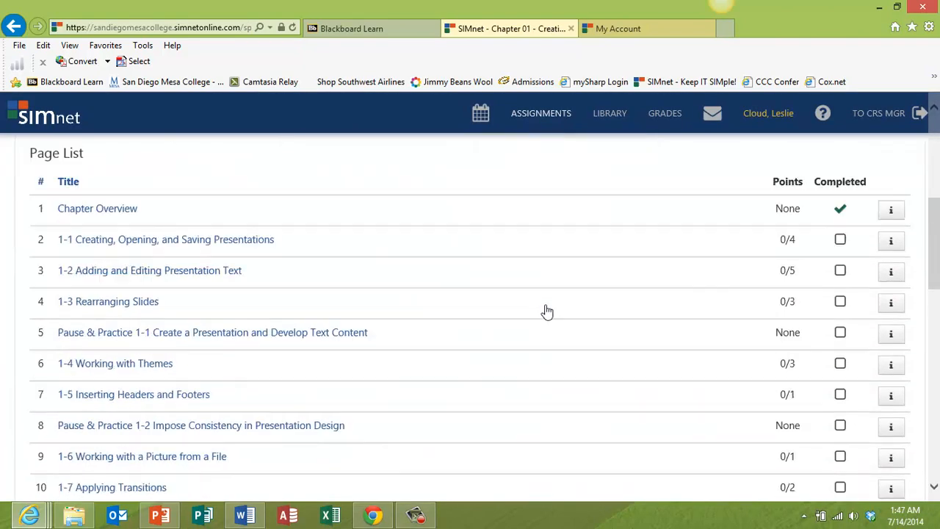
scroll(547, 310, down, 1)
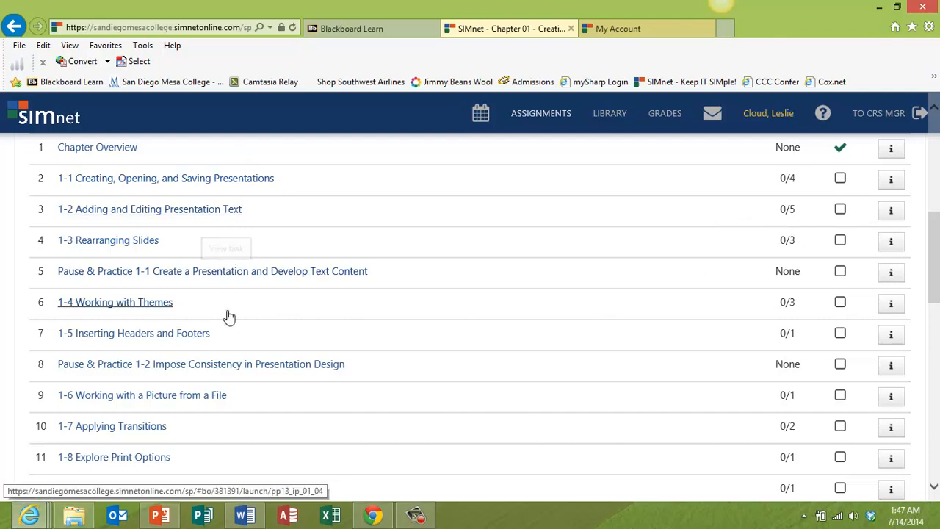
scroll(235, 369, down, 2)
scroll(236, 369, down, 1)
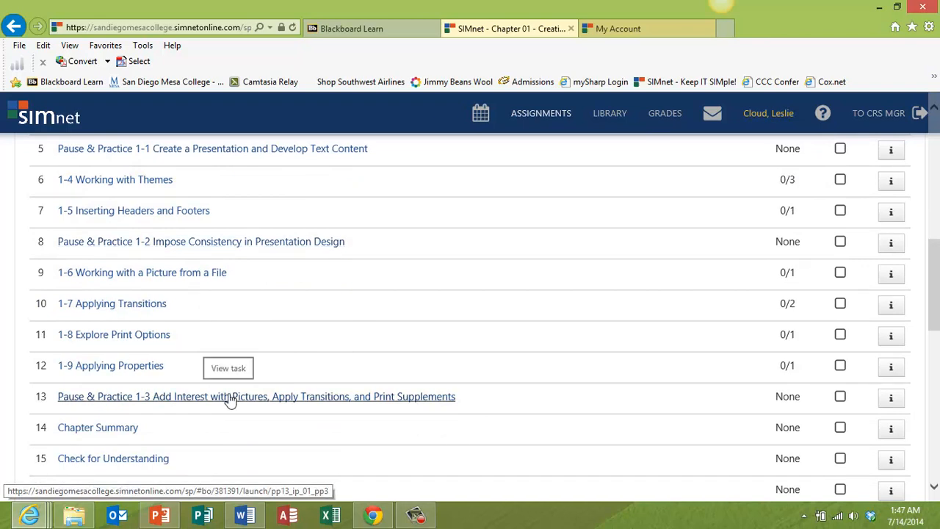
scroll(230, 401, down, 6)
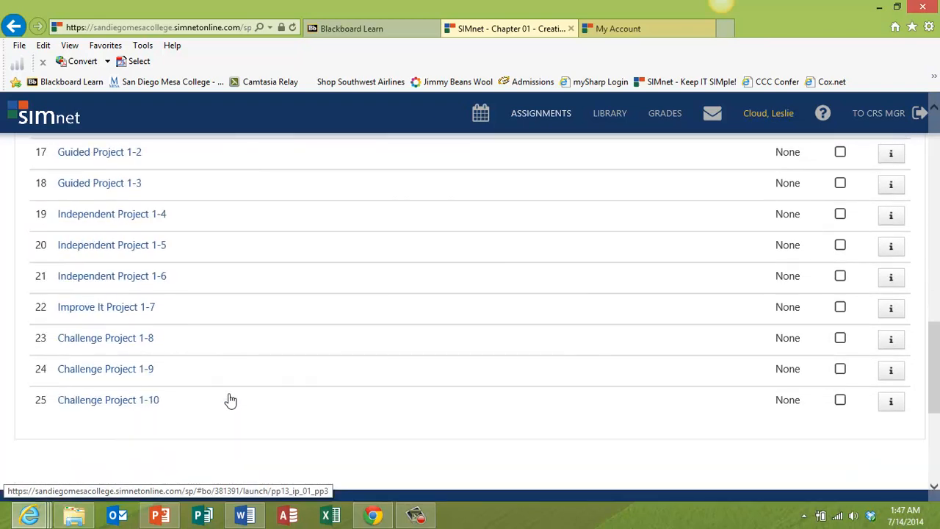
scroll(229, 400, up, 1)
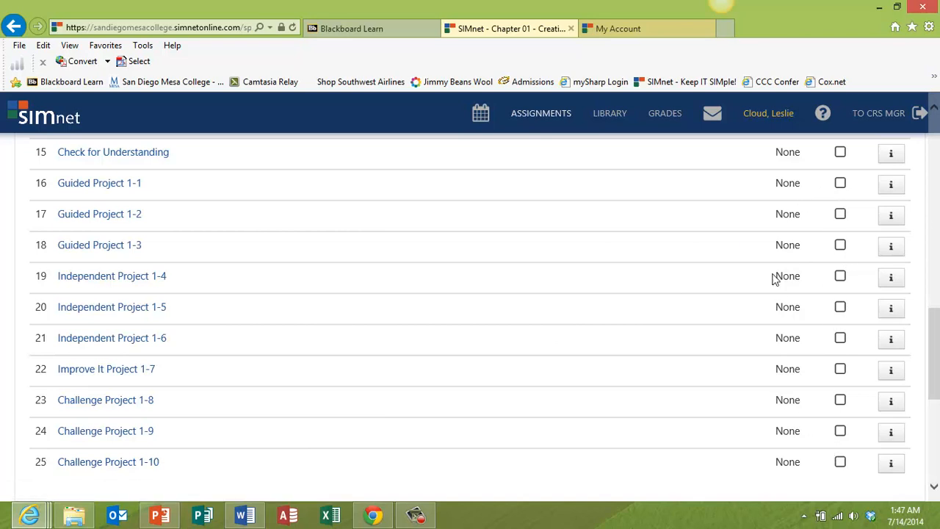
Review the point values and completion marks in the Chapter 01 page list, and return to the SIMnet assignment list
scroll(770, 309, up, 2)
scroll(716, 331, up, 1)
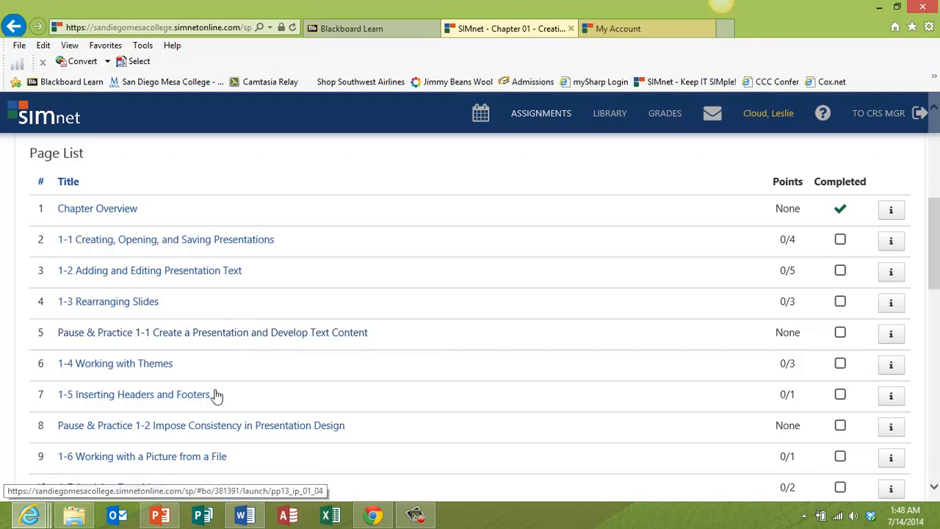
scroll(227, 442, down, 1)
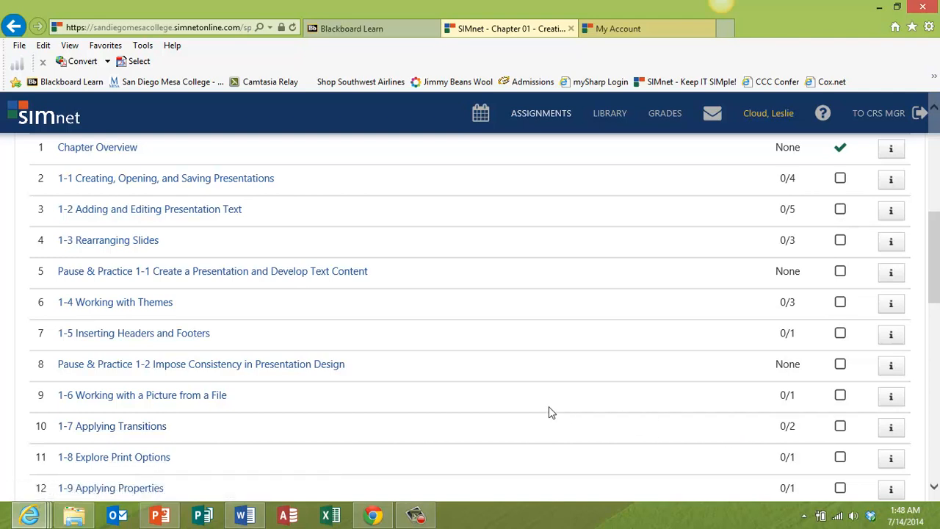
scroll(549, 408, down, 3)
scroll(549, 409, up, 5)
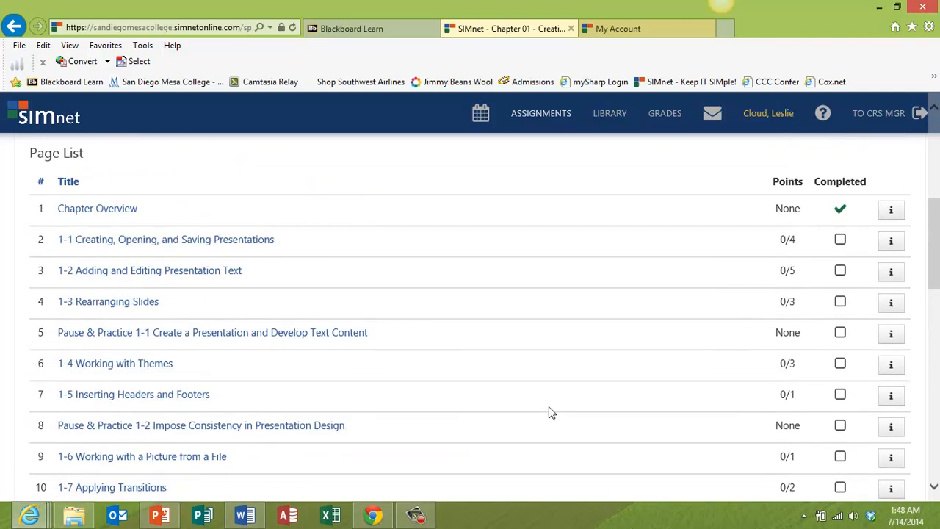
click(547, 117)
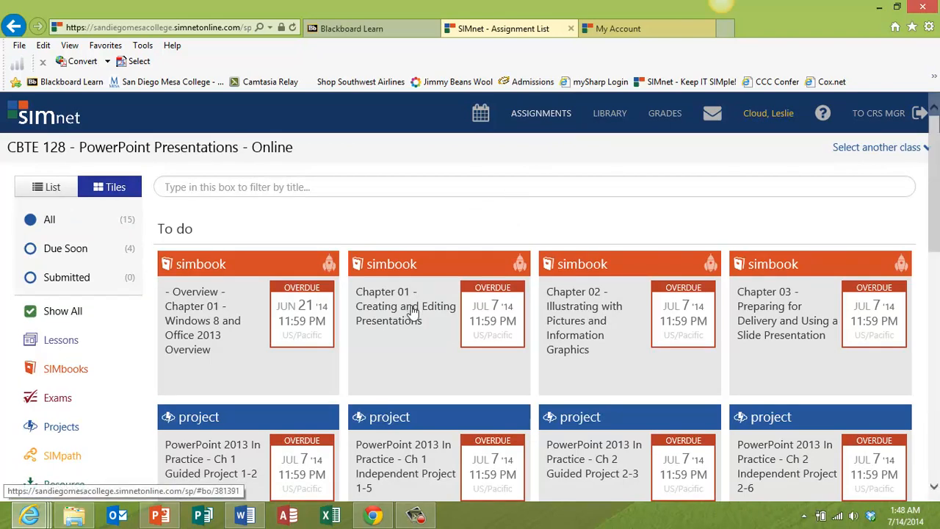
Consult the Chapter 1 Assignments table in Word, and open the Assignments page of the Blackboard course in Internet Explorer
click(245, 516)
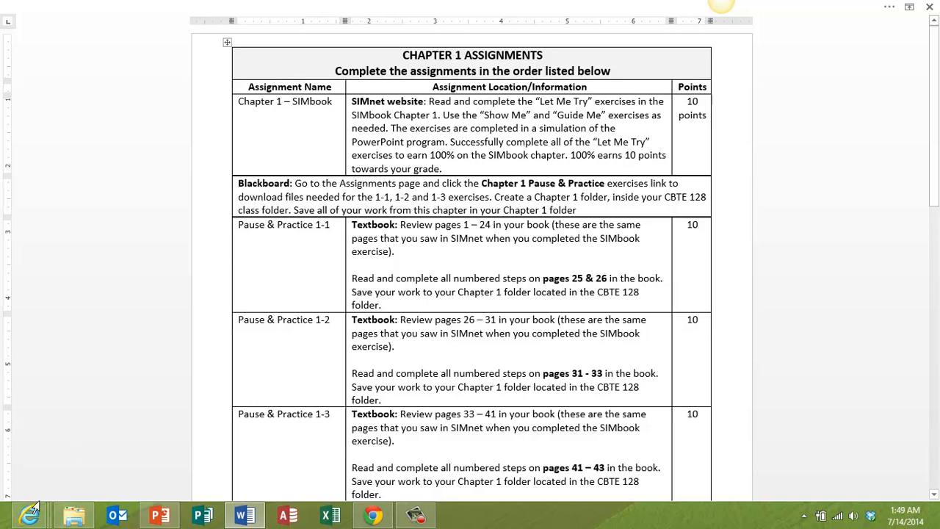
mouse_move(33, 519)
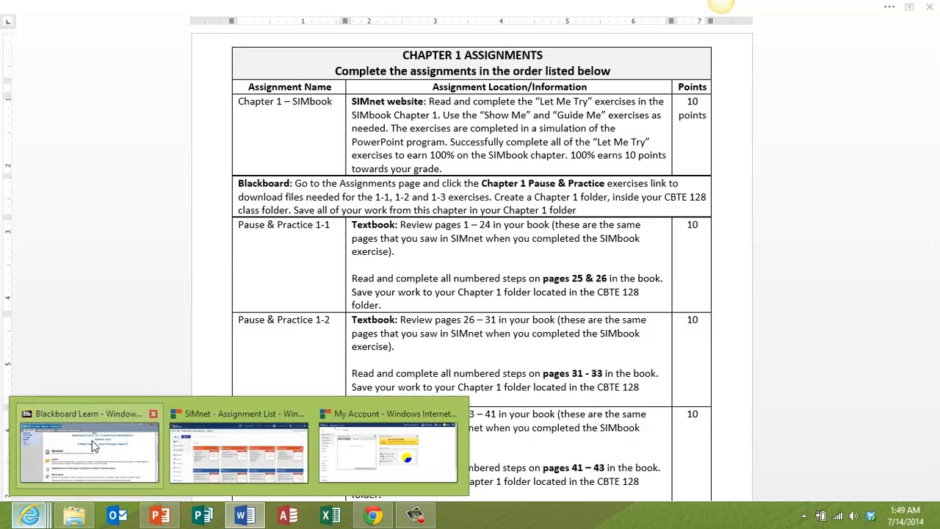
click(93, 447)
scroll(311, 363, up, 3)
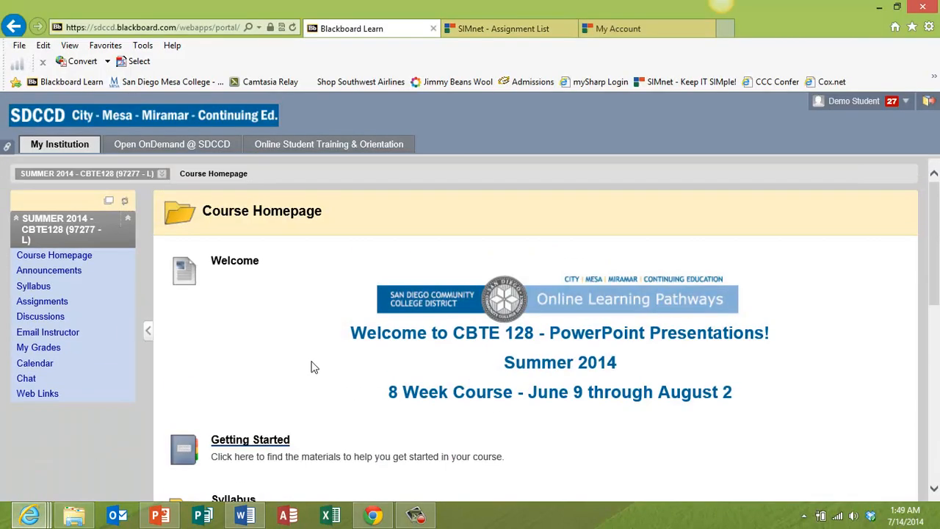
click(35, 306)
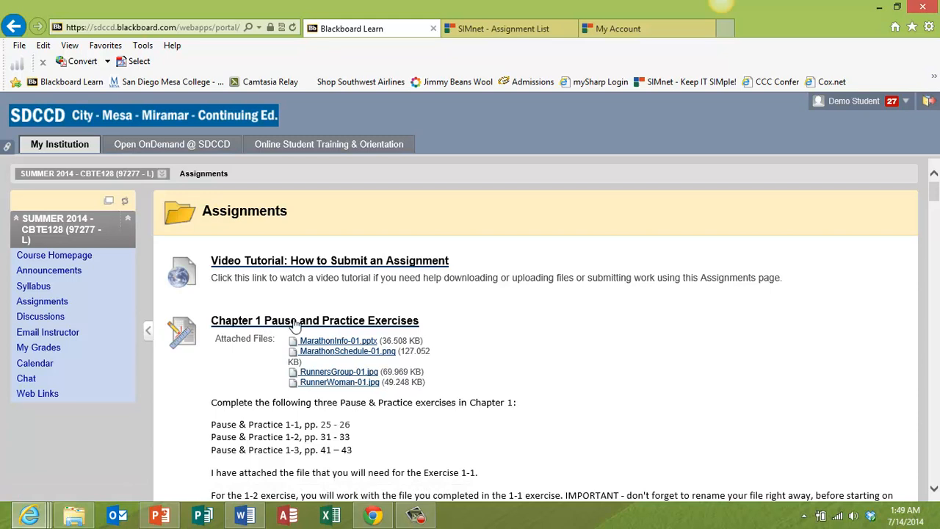
Open the Chapter 1 Pause and Practice Exercises assignment and read its instructions through to the attached files and submission section
click(371, 323)
scroll(519, 331, down, 3)
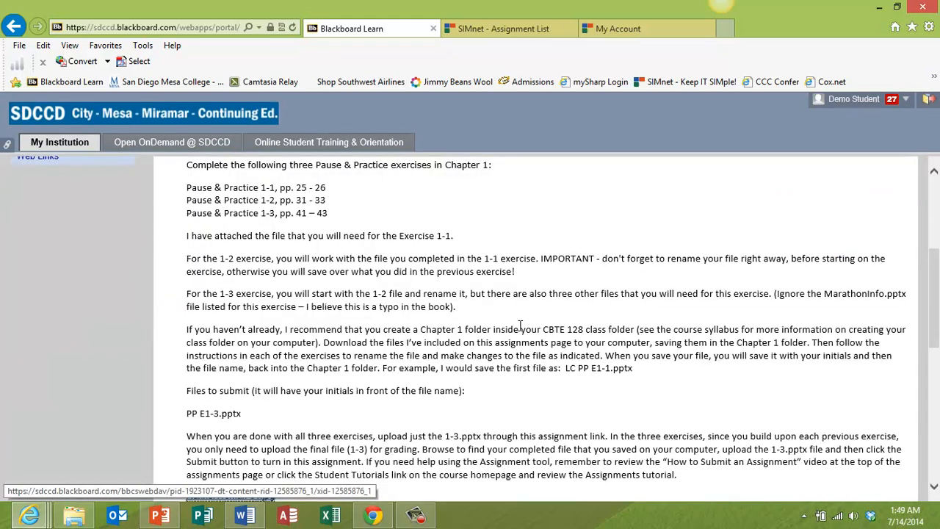
scroll(520, 331, up, 2)
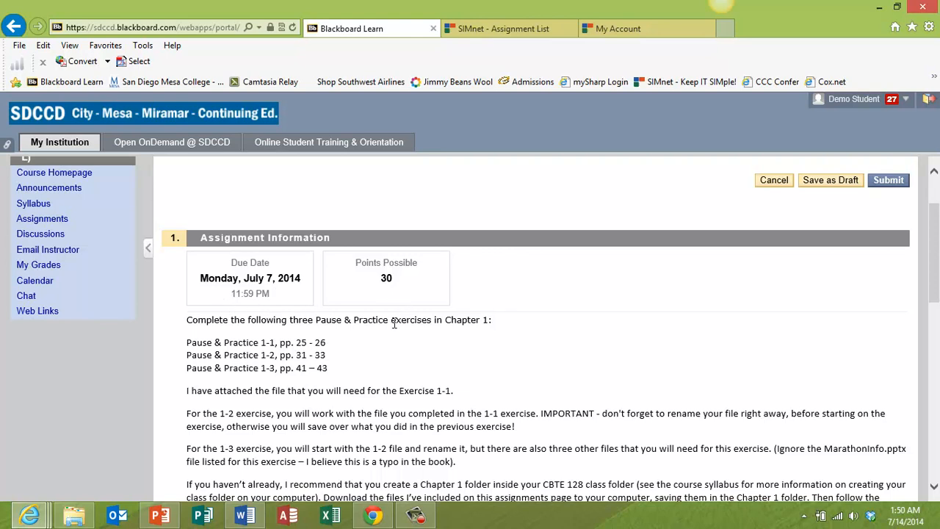
scroll(394, 323, down, 3)
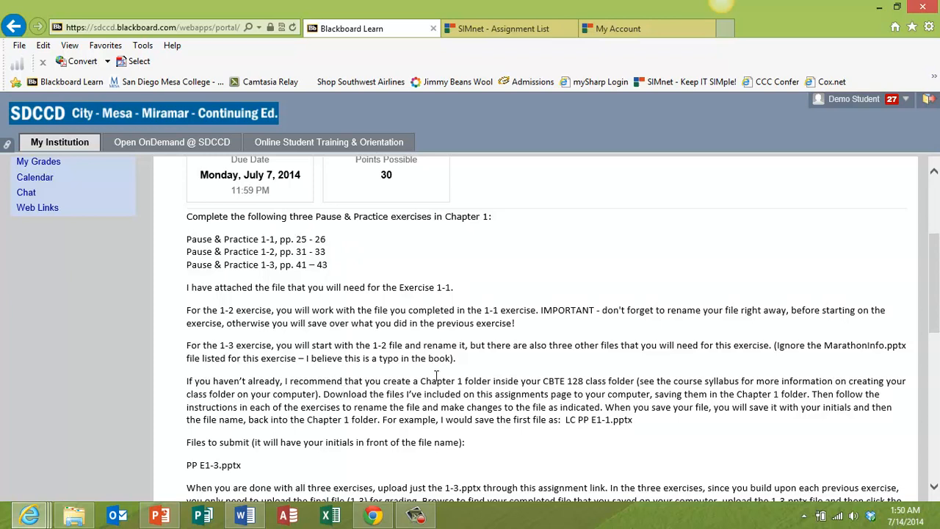
scroll(412, 378, down, 3)
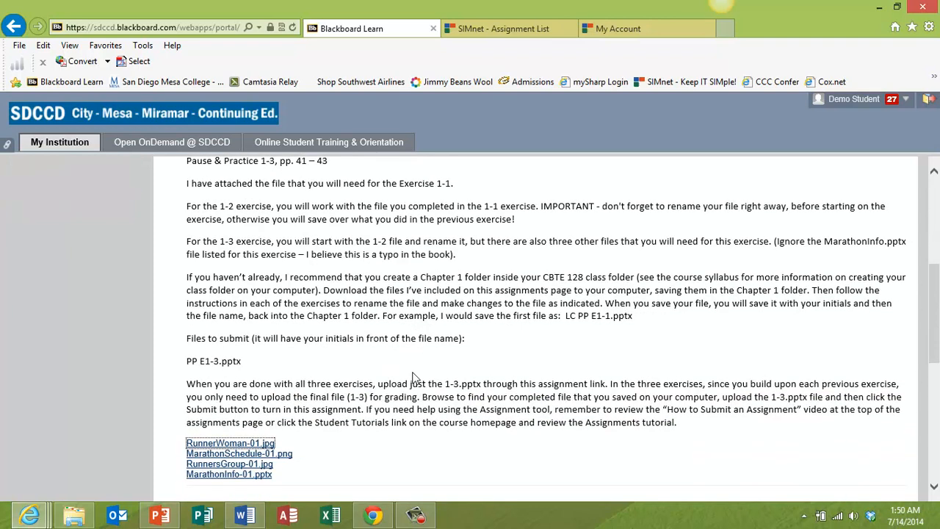
scroll(383, 294, down, 3)
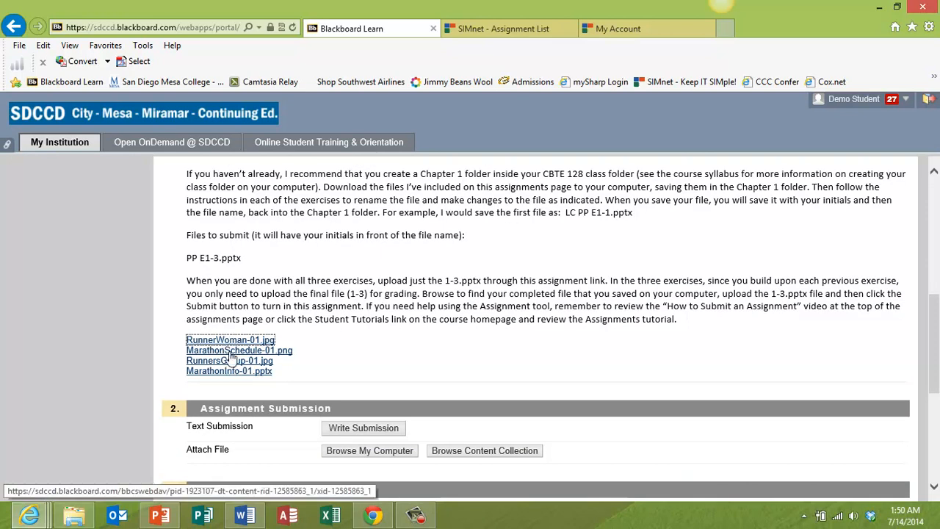
Open the attached picture RunnerWoman-01.jpg and bring up the browser's Save Picture dialog for it
click(230, 342)
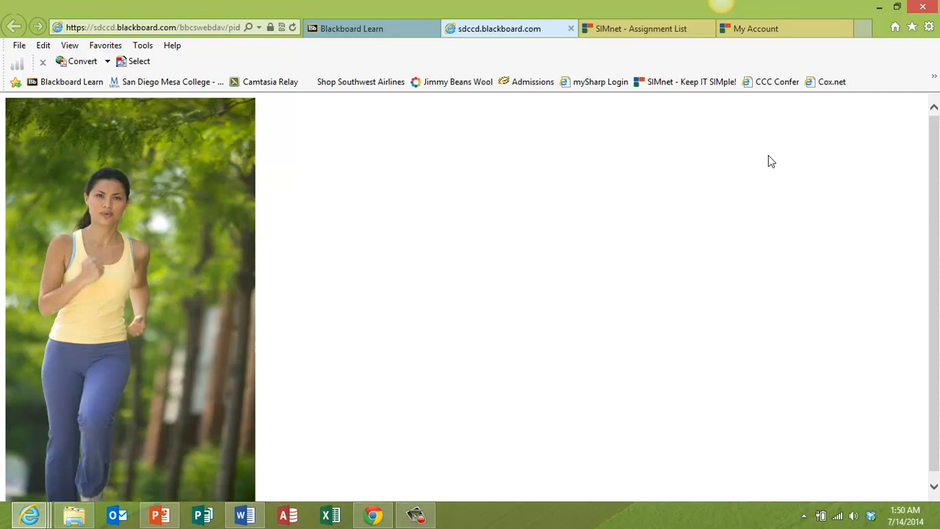
click(930, 28)
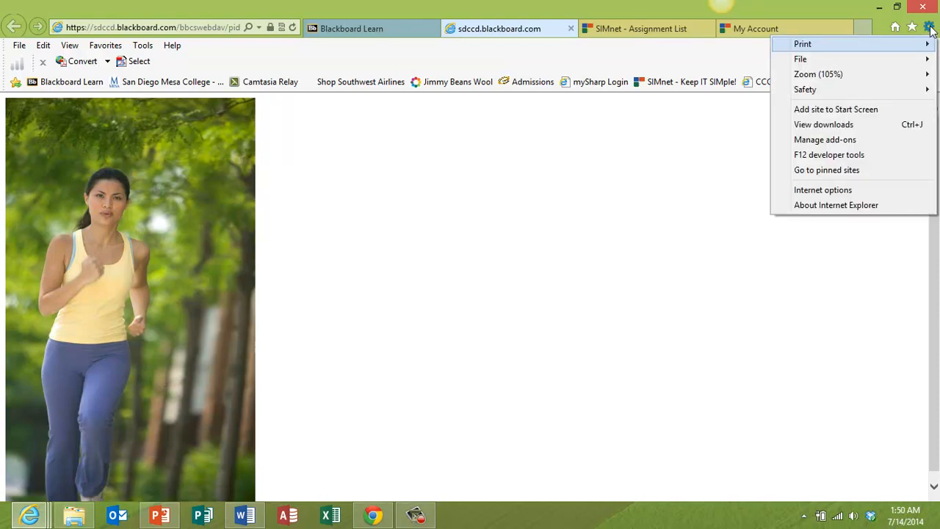
mouse_move(867, 56)
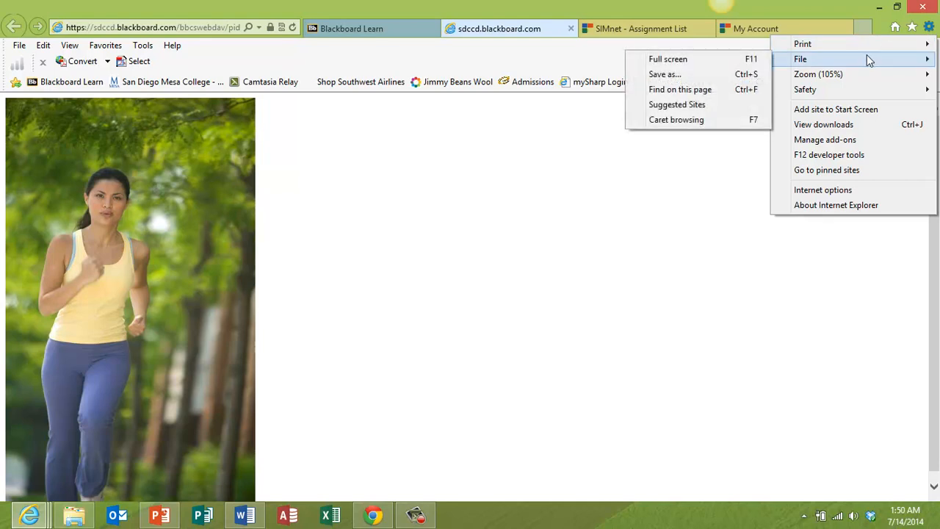
click(665, 74)
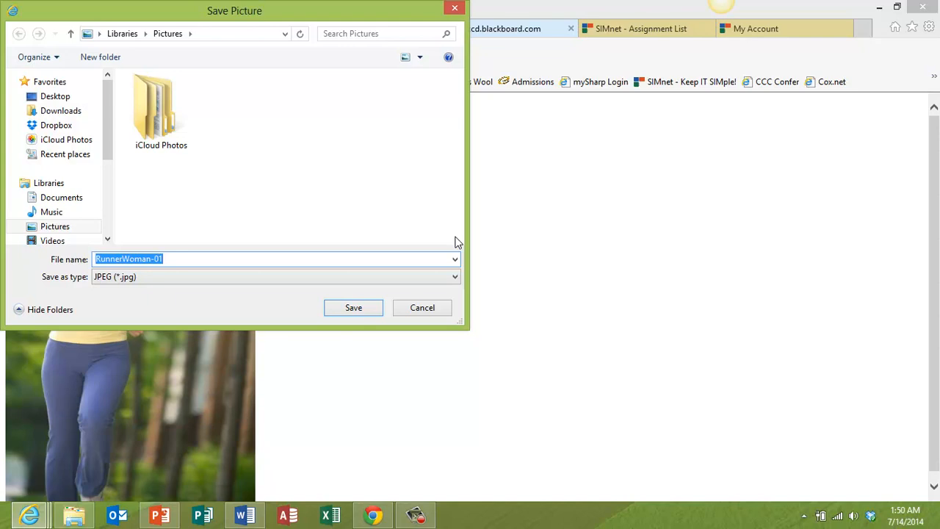
Create a folder named Chapter 1 inside the CBTE 128 Class folder on the Desktop
click(39, 100)
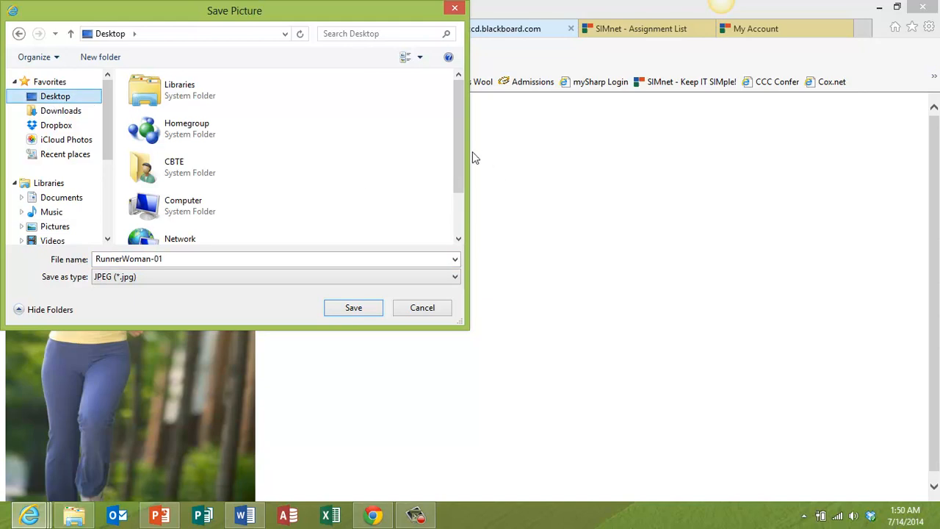
drag(460, 152, 457, 196)
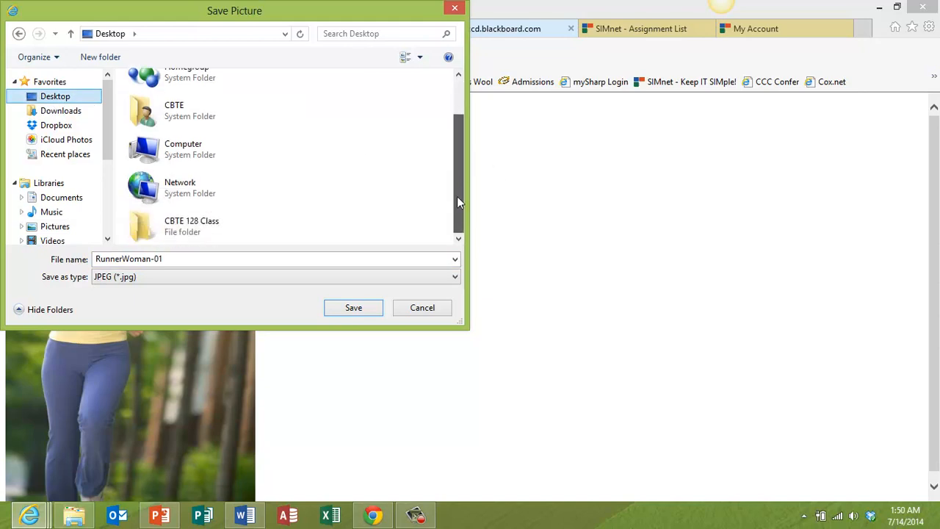
double_click(186, 229)
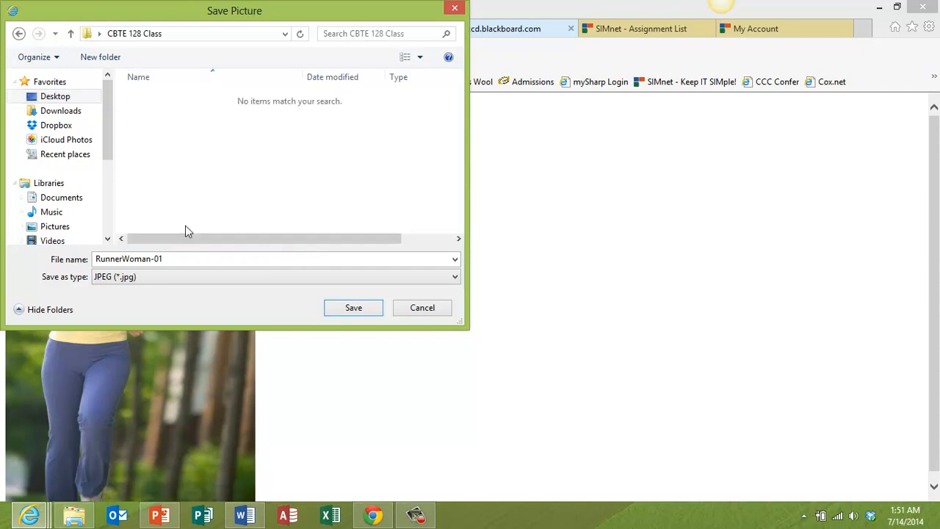
click(101, 57)
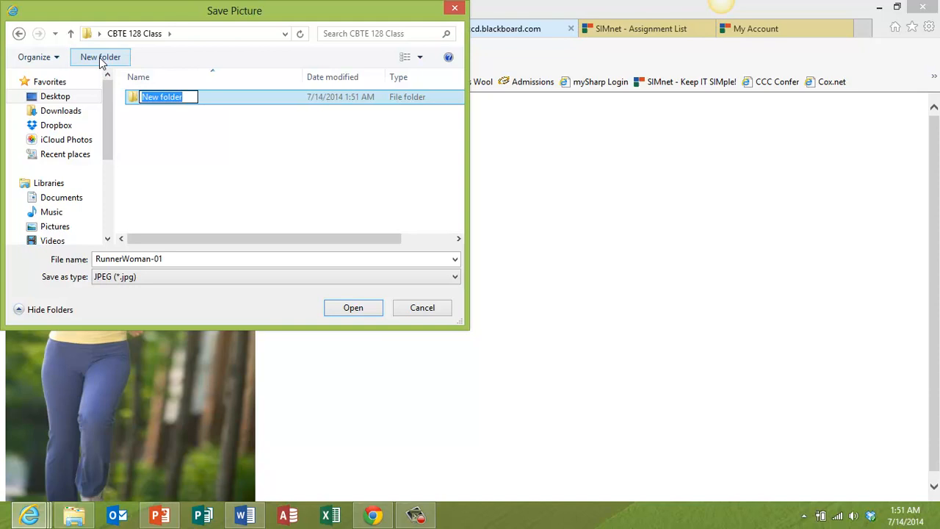
text(Chapter 1)
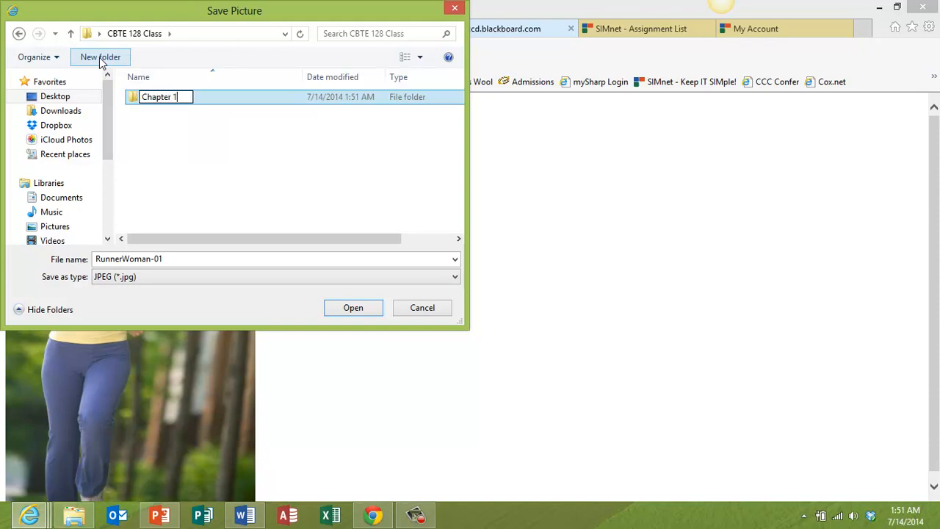
key(Return)
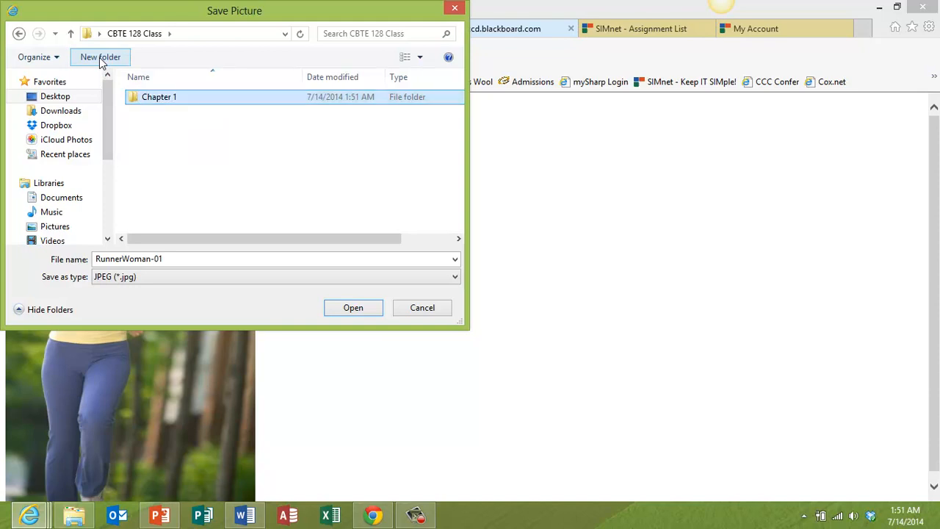
Save the picture as RunnerWoman-01 in the Chapter 1 folder and close the picture's page
double_click(166, 100)
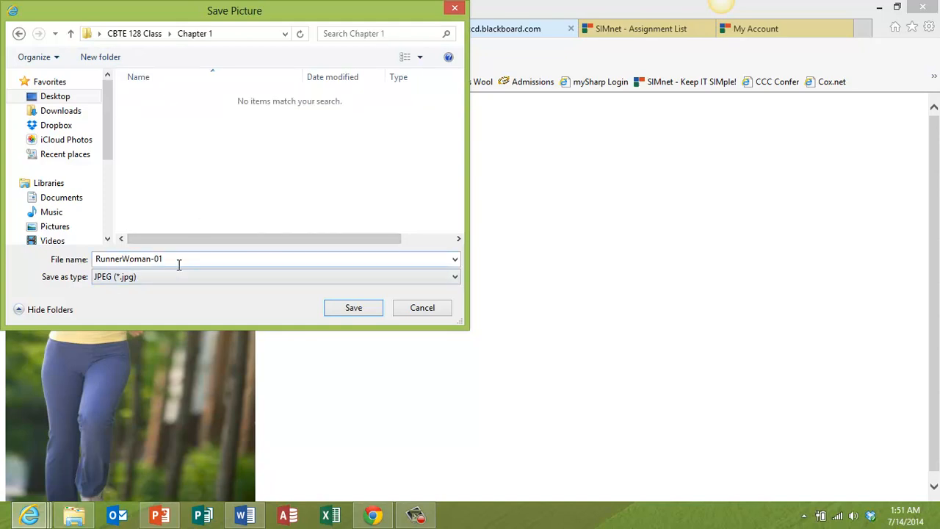
click(357, 312)
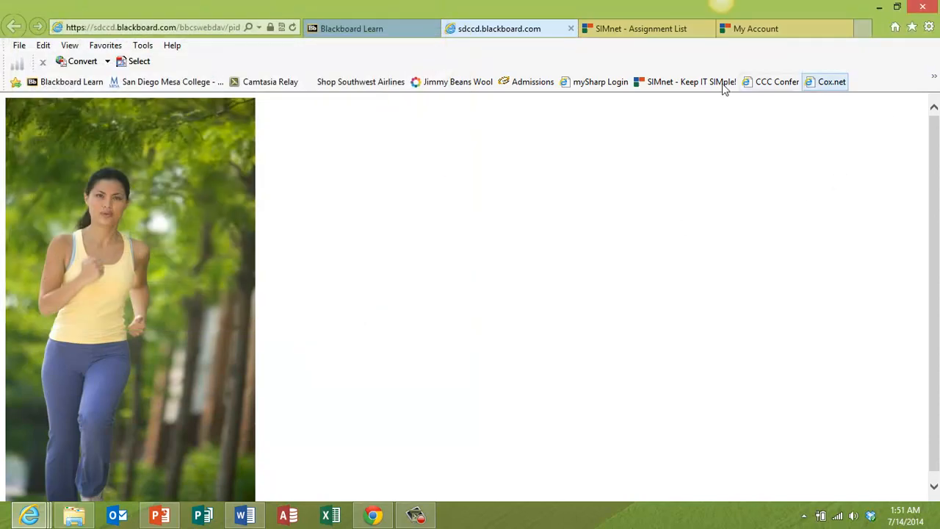
click(571, 29)
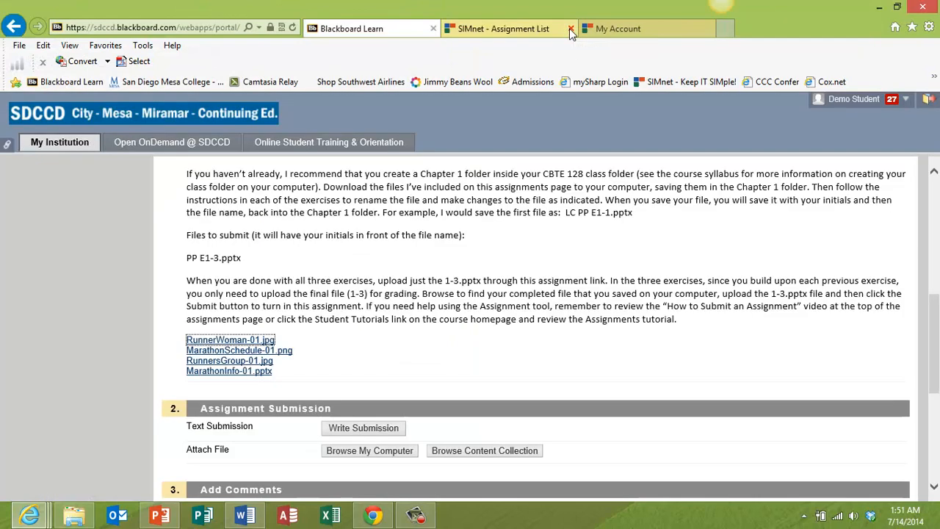
Save the linked file MarathonSchedule-01.png to the Chapter 1 folder and dismiss the download notice
click(224, 351)
right_click(225, 353)
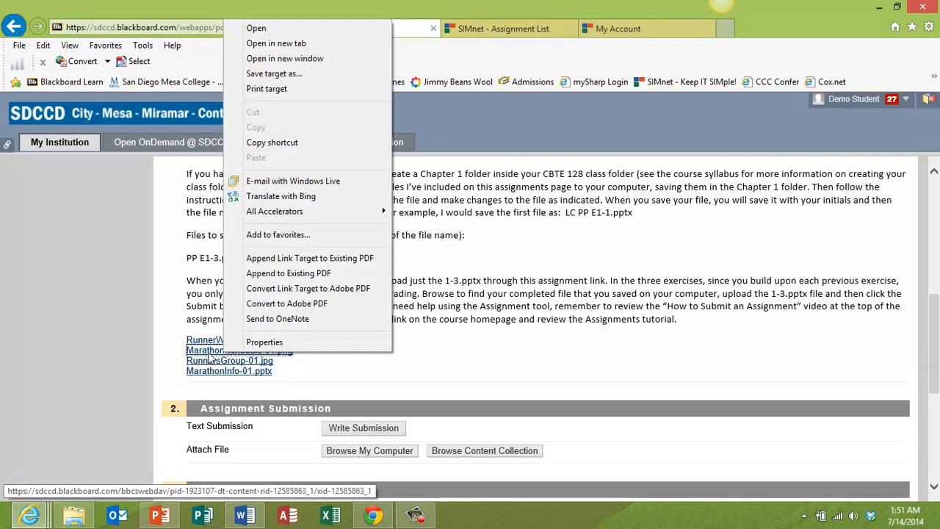
click(305, 74)
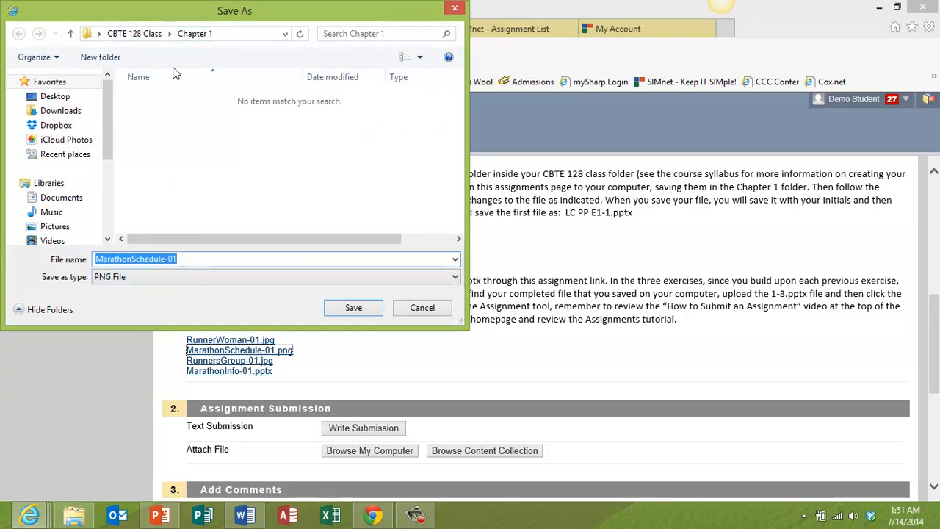
click(356, 309)
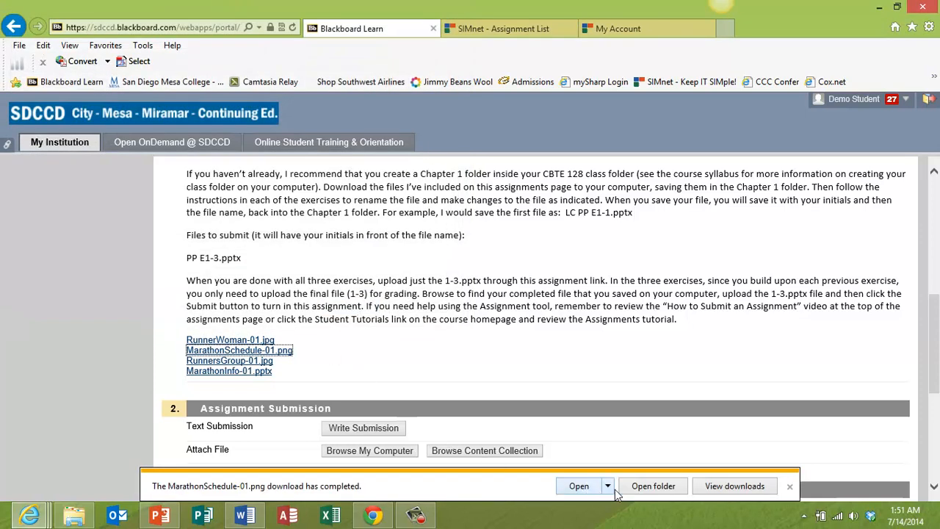
click(790, 486)
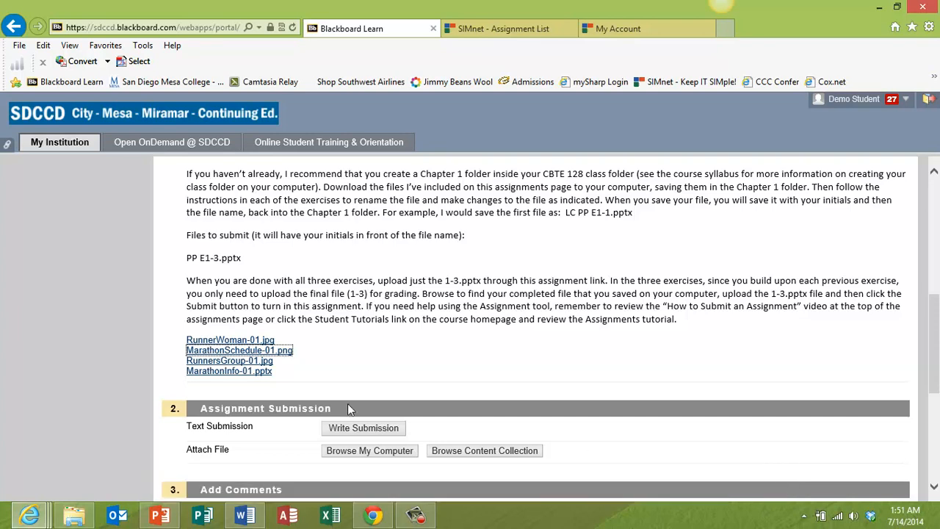
Save the linked picture RunnersGroup-01.jpg to the Chapter 1 folder
right_click(242, 361)
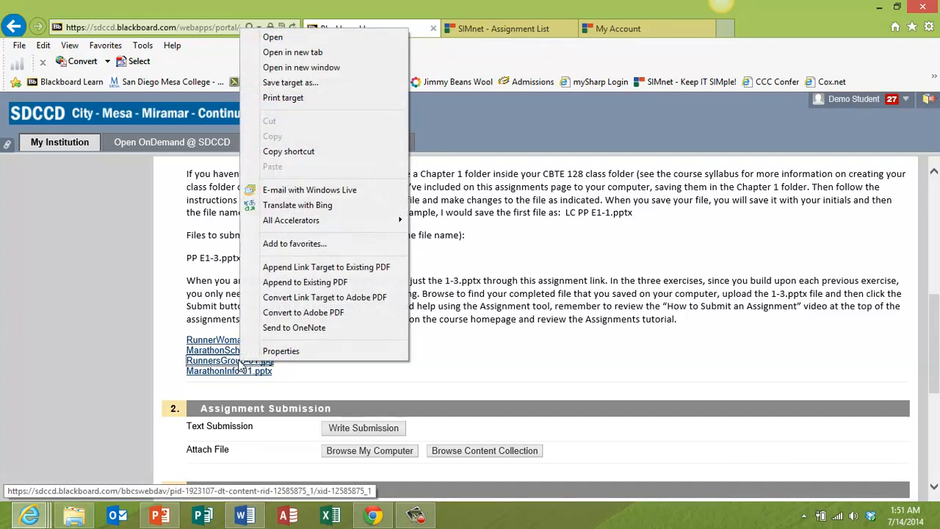
click(290, 82)
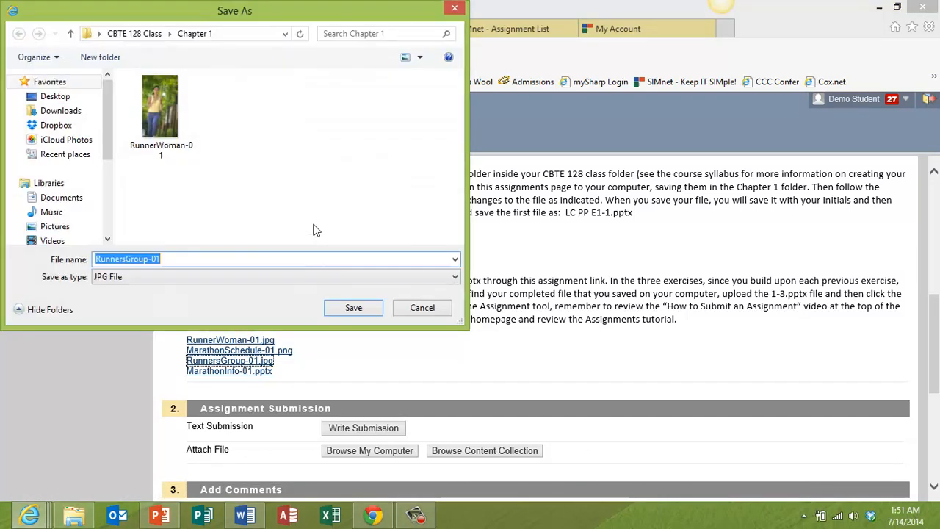
click(353, 308)
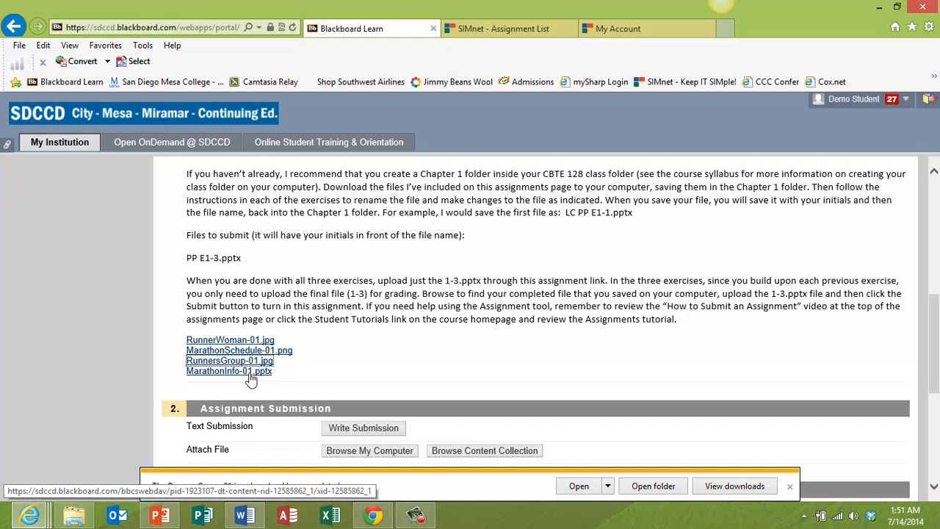
Save the linked file MarathonInfo-01.pptx to the Chapter 1 folder and dismiss the download notices
click(248, 373)
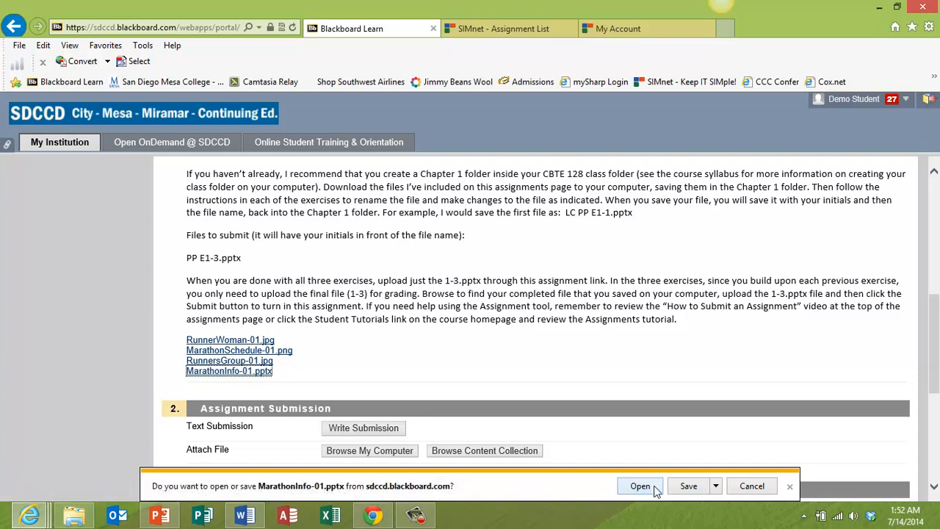
click(717, 486)
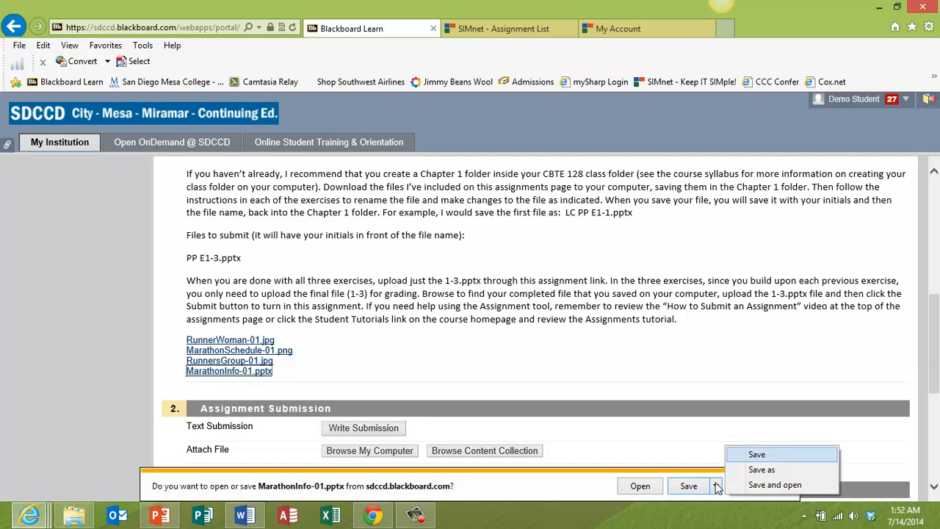
click(756, 468)
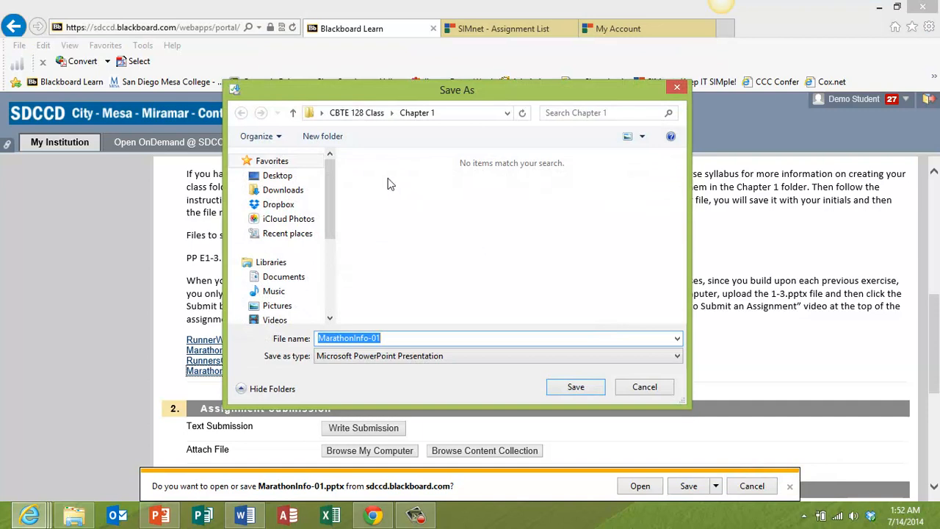
click(578, 391)
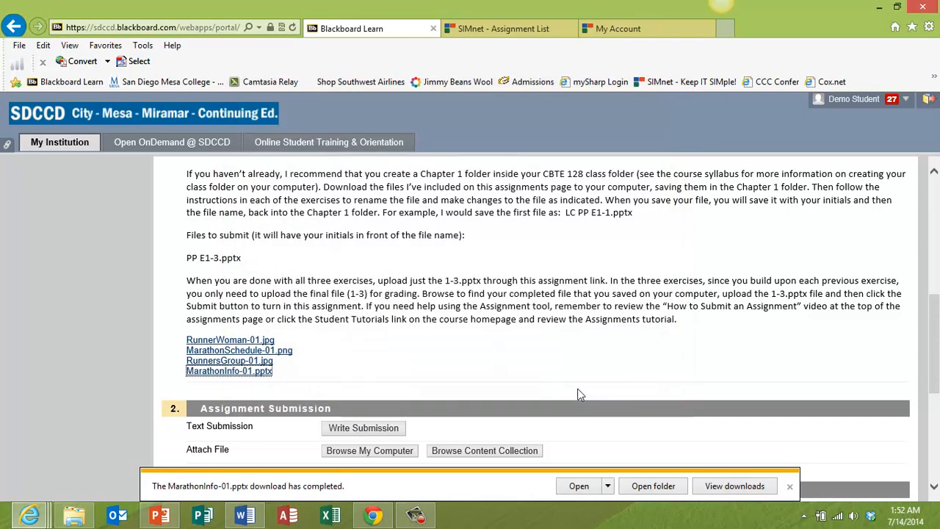
click(789, 487)
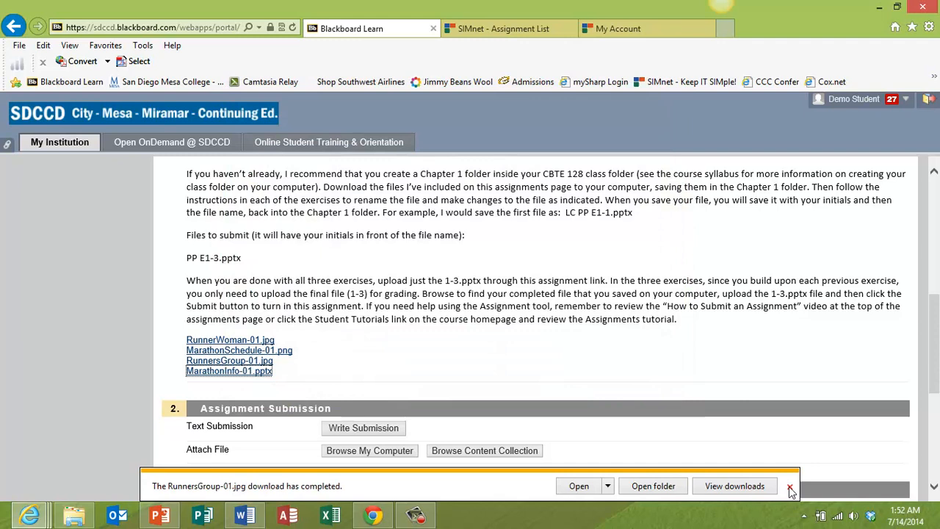
click(789, 488)
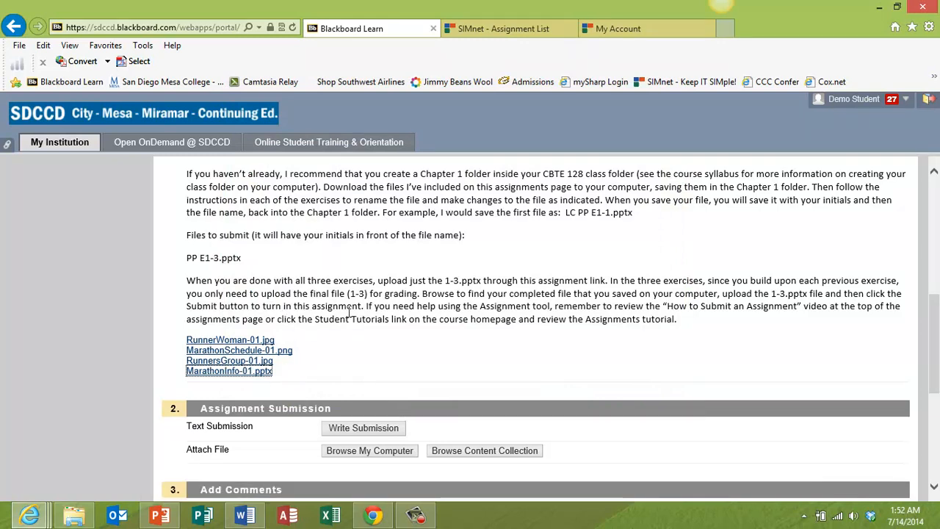
Review the Pause & Practice 1-1 to 1-3 instructions in Blackboard and the Word assignment list, and switch to PowerPoint
scroll(345, 316, up, 2)
scroll(349, 313, up, 1)
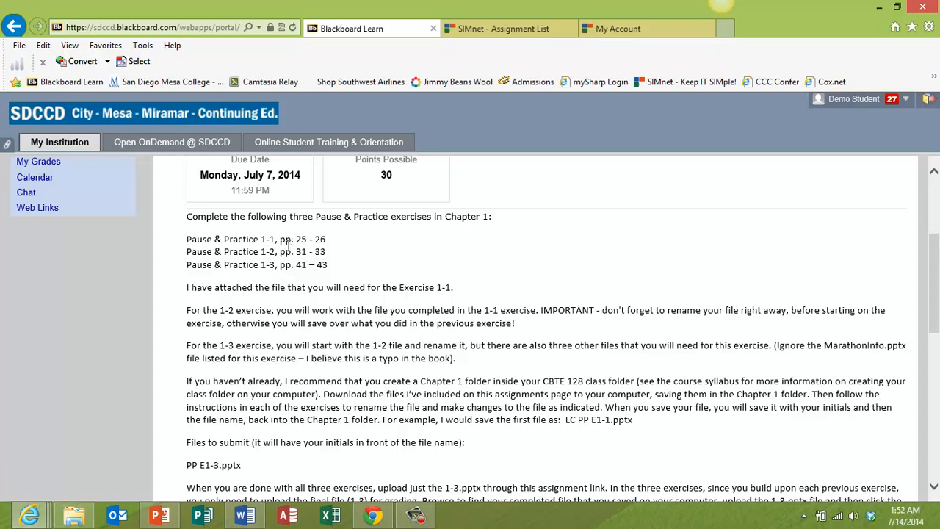
click(244, 518)
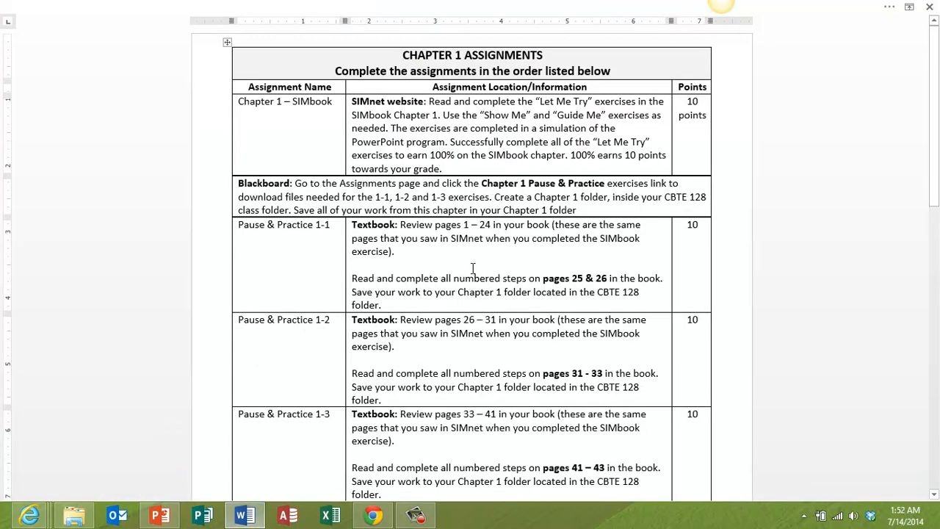
scroll(473, 268, down, 2)
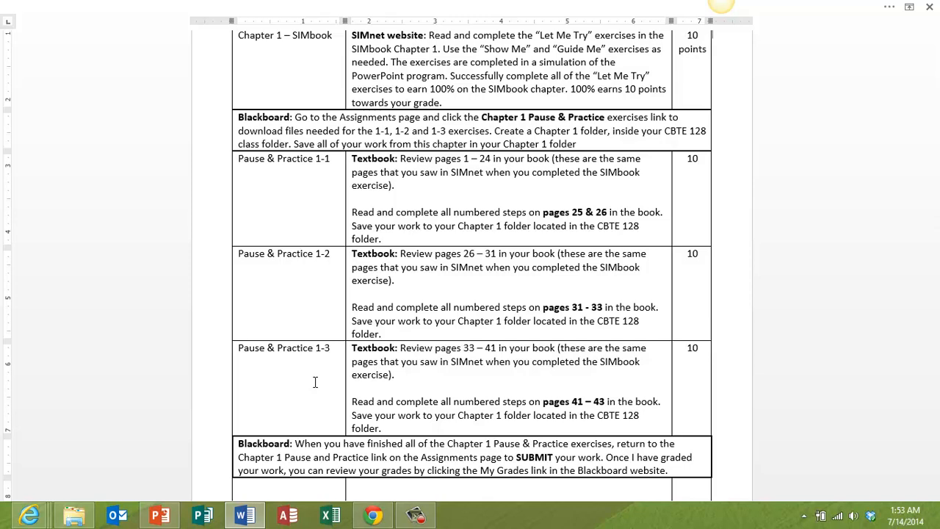
click(161, 516)
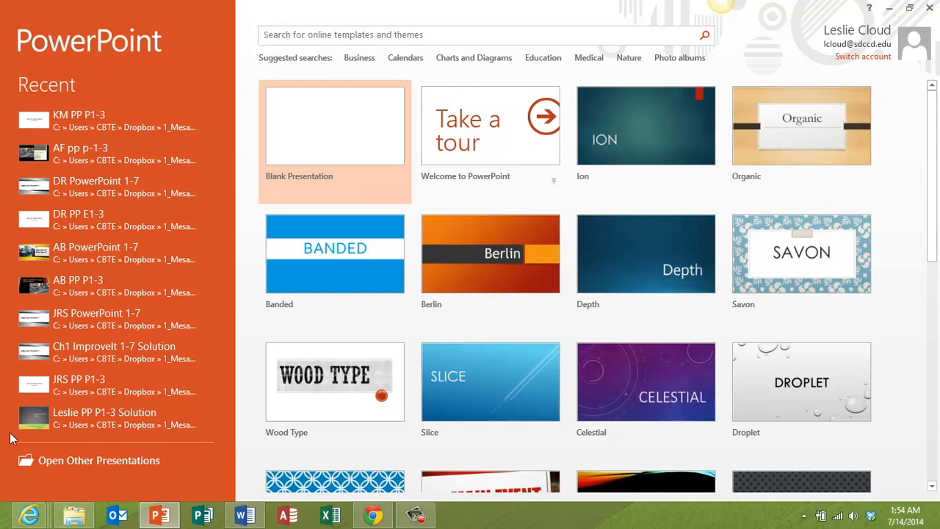
Return to Blackboard and attach MarathonInfo-01 from the Chapter 1 folder in Desktop's CBTE 128 Class folder to the Pause and Practice assignment
mouse_move(29, 518)
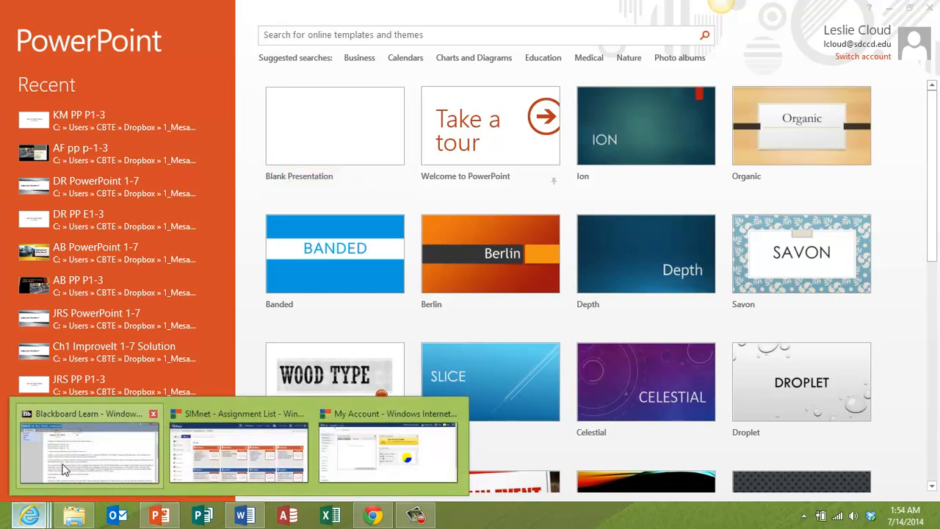
click(65, 457)
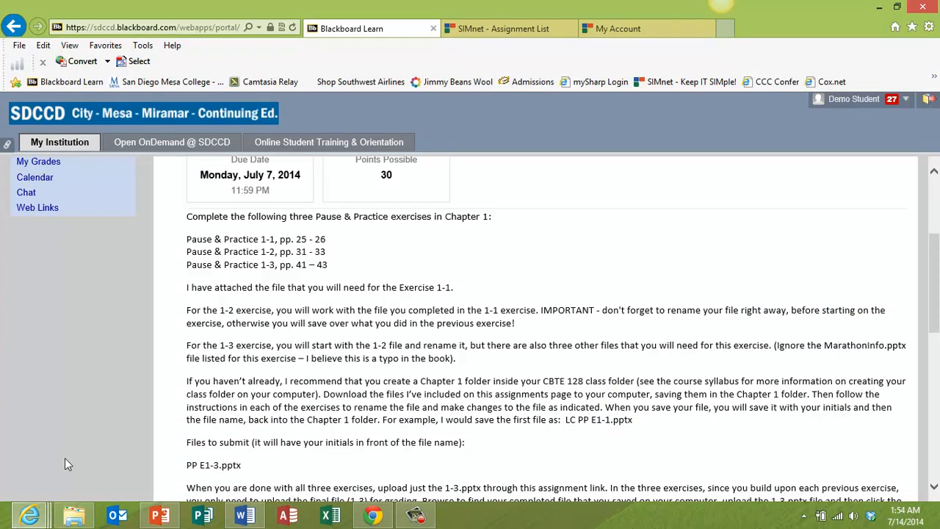
scroll(365, 285, up, 3)
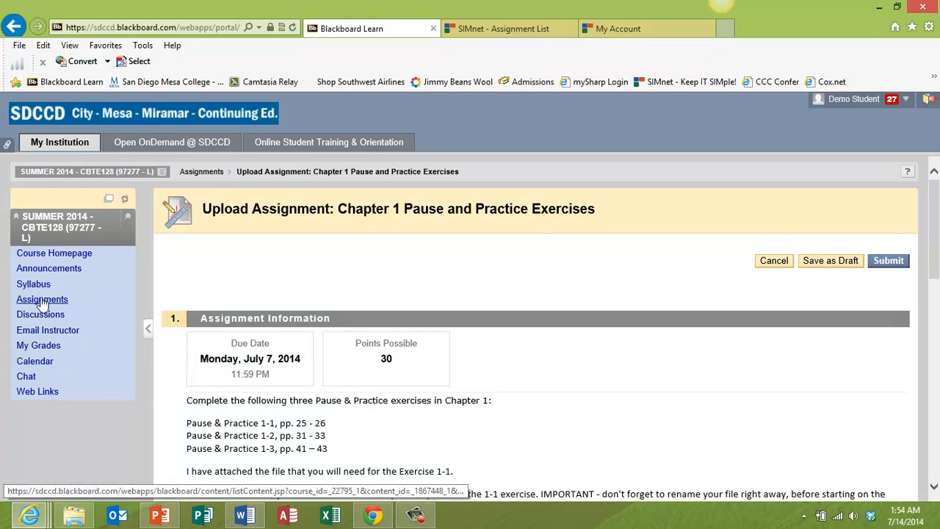
scroll(424, 288, down, 3)
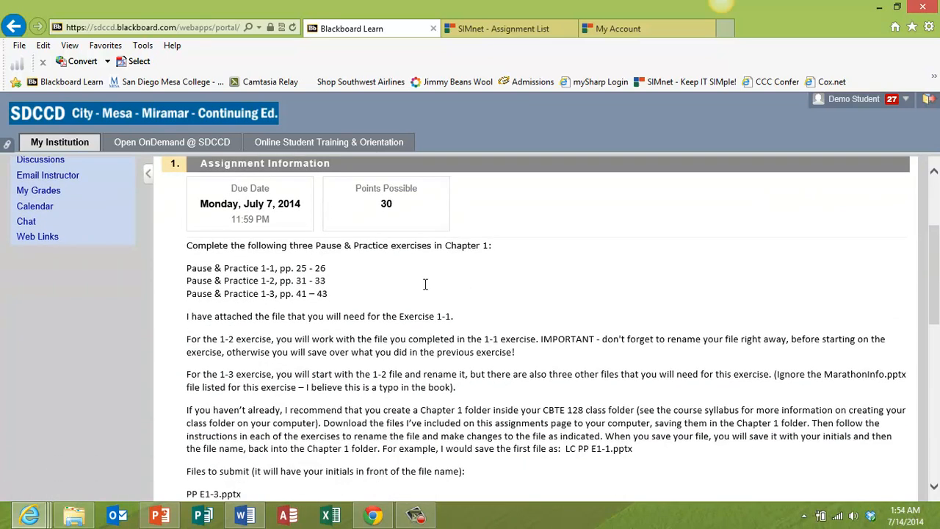
scroll(424, 288, down, 8)
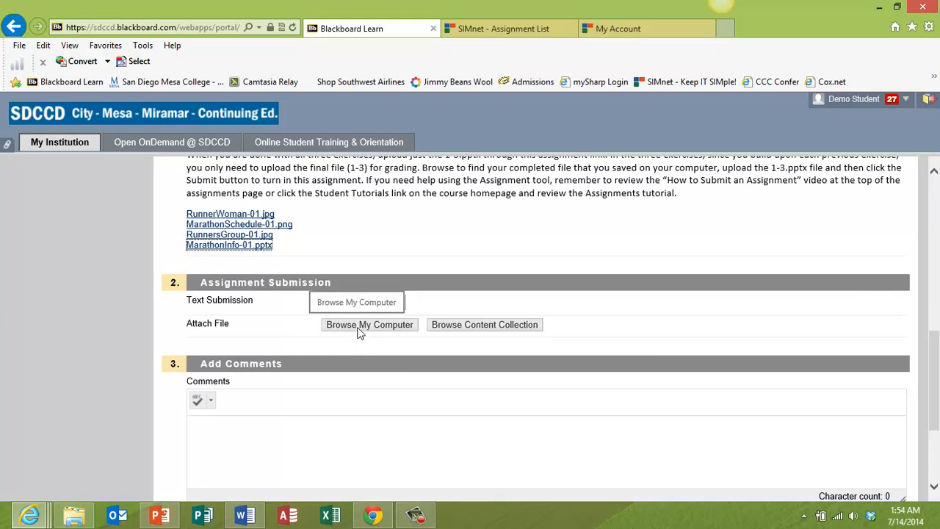
click(360, 327)
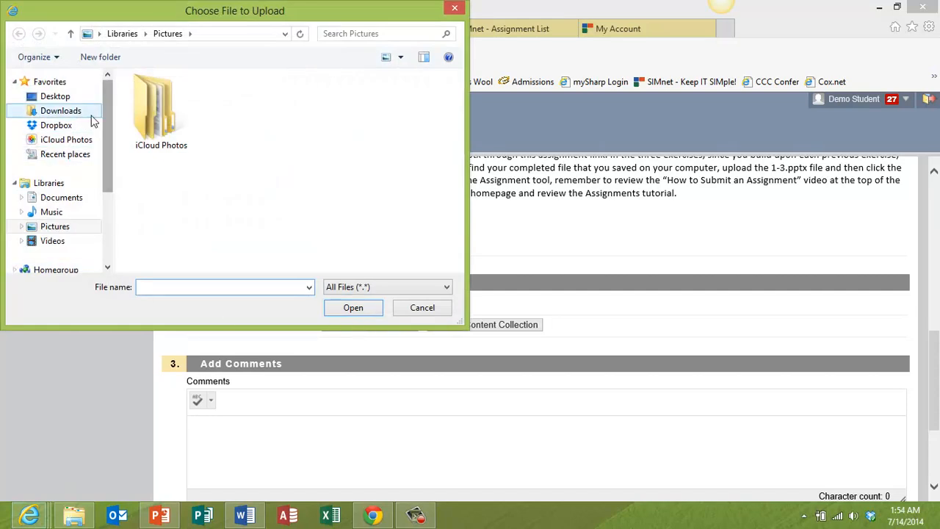
click(57, 99)
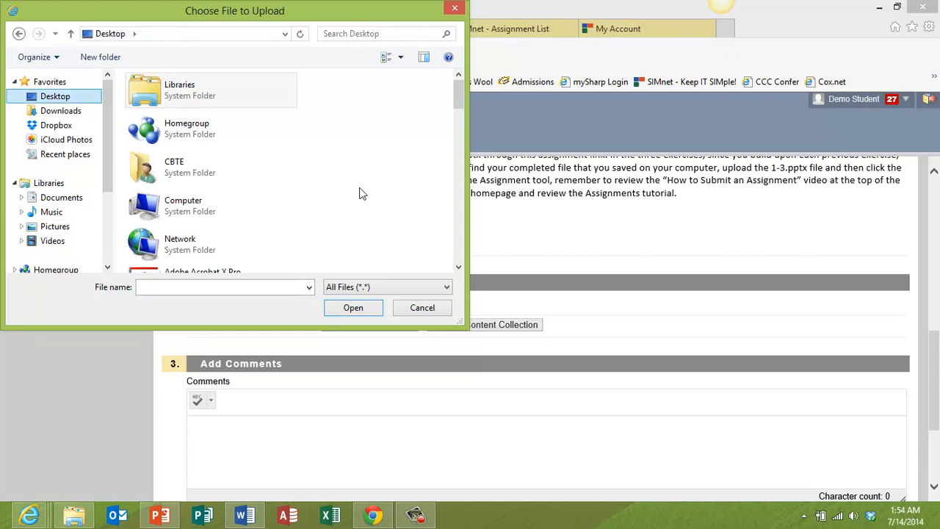
scroll(461, 258, down, 2)
scroll(460, 259, down, 3)
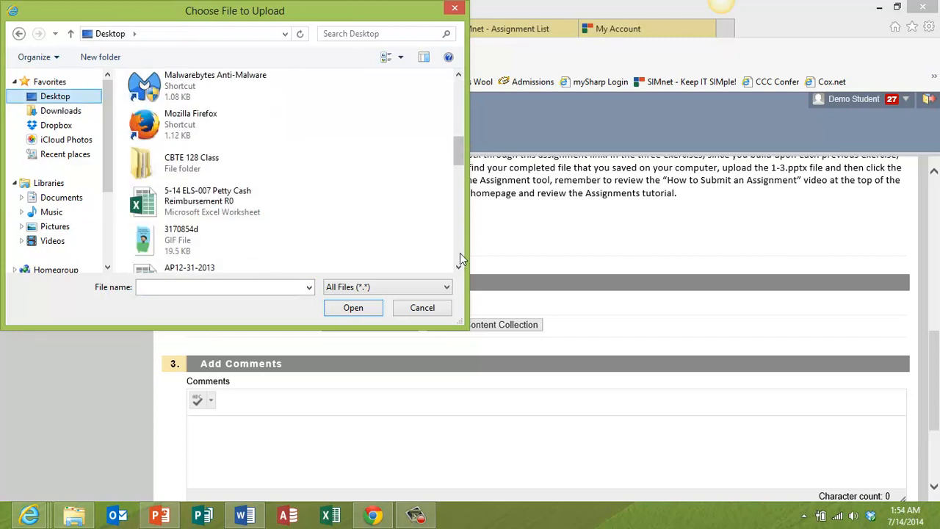
double_click(172, 166)
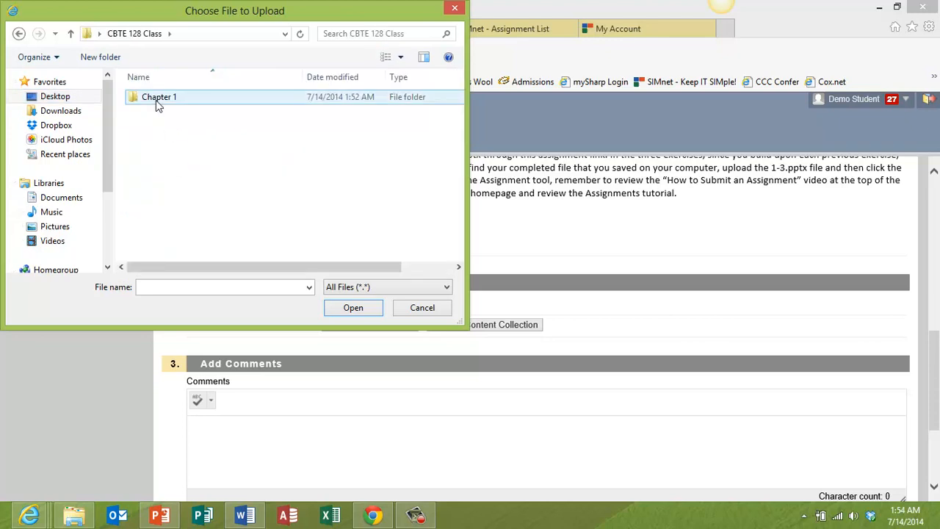
double_click(156, 100)
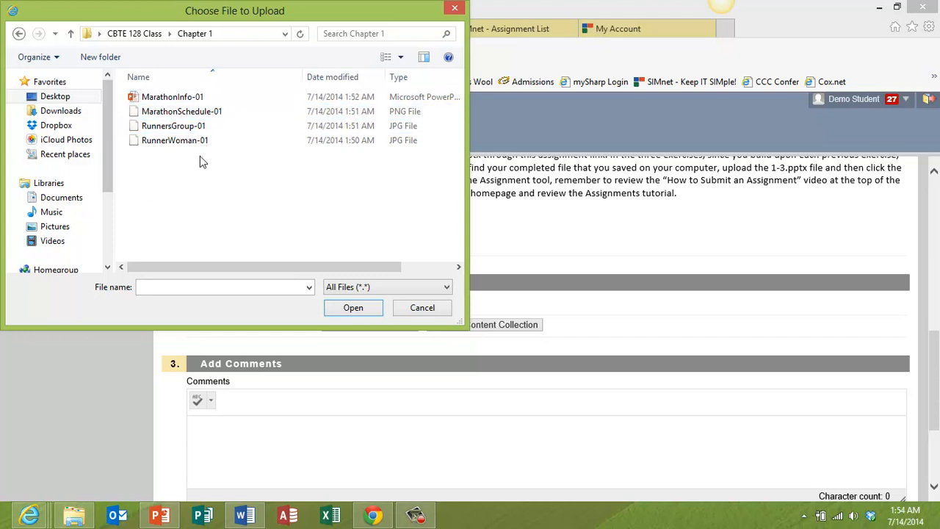
double_click(152, 101)
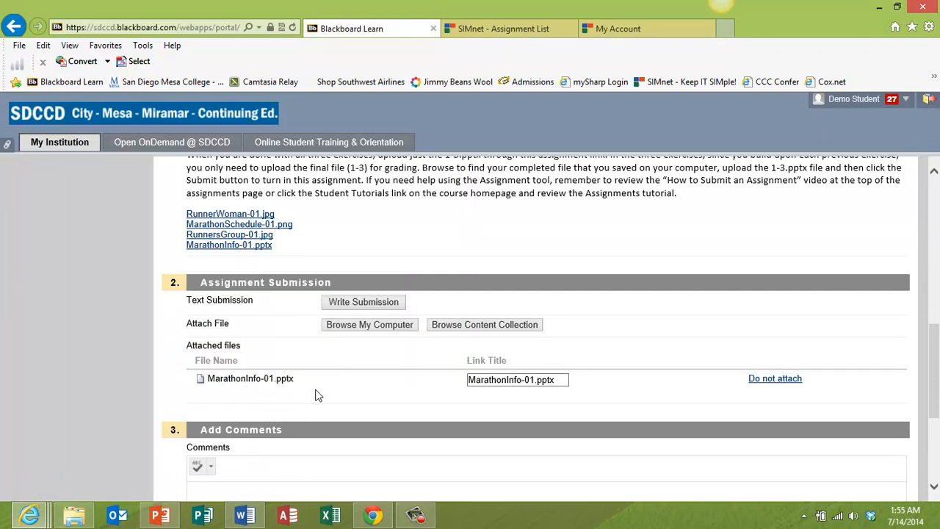
Submit the Chapter 1 Pause and Practice Exercises assignment and return to the course's Assignments page
scroll(317, 385, down, 2)
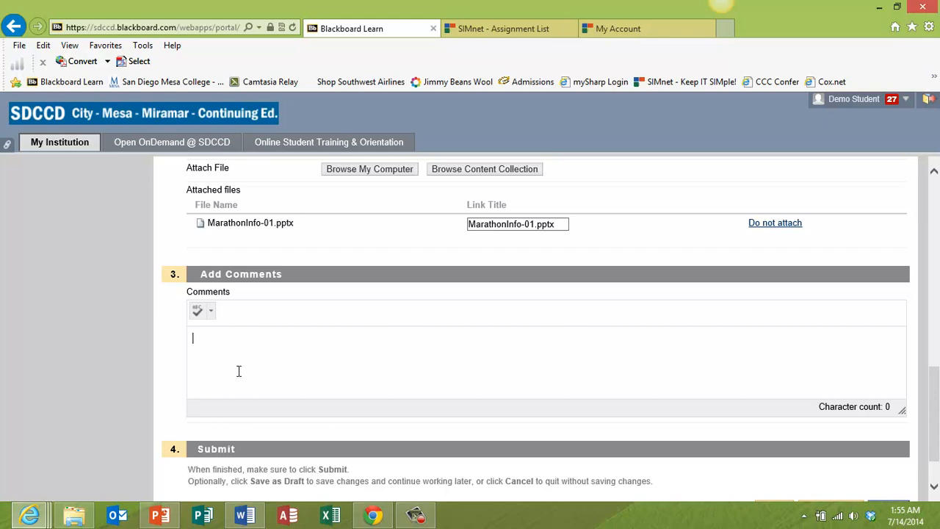
scroll(301, 366, down, 1)
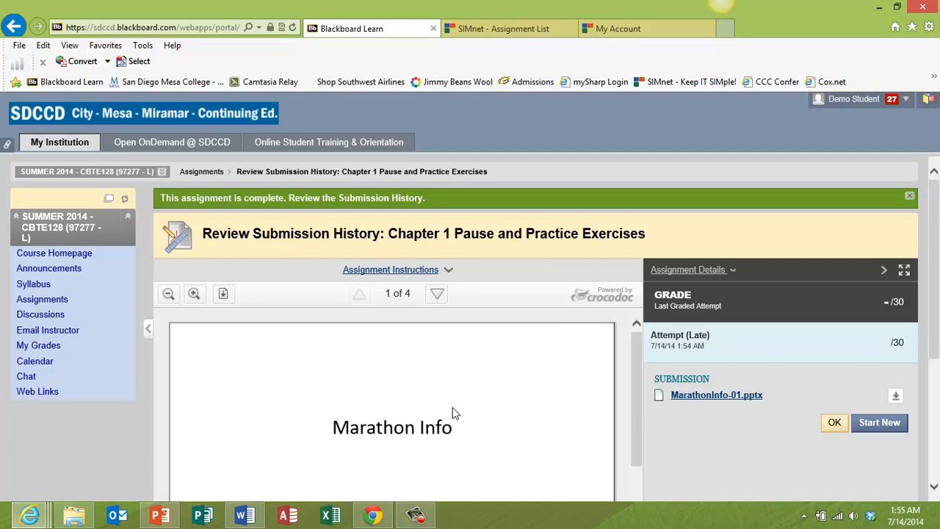
click(47, 302)
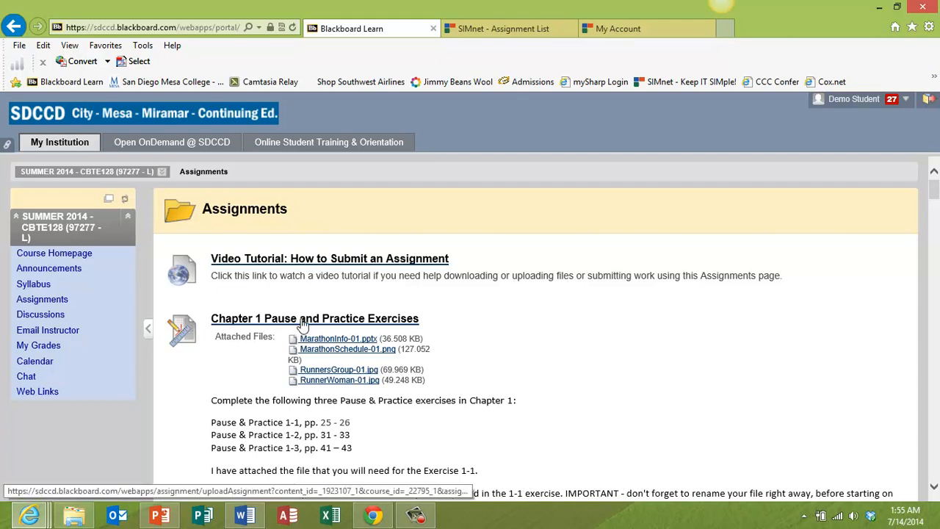
Switch to the Word assignment list and review the Chapter 1 Guided Project and Independent Project instructions
click(244, 518)
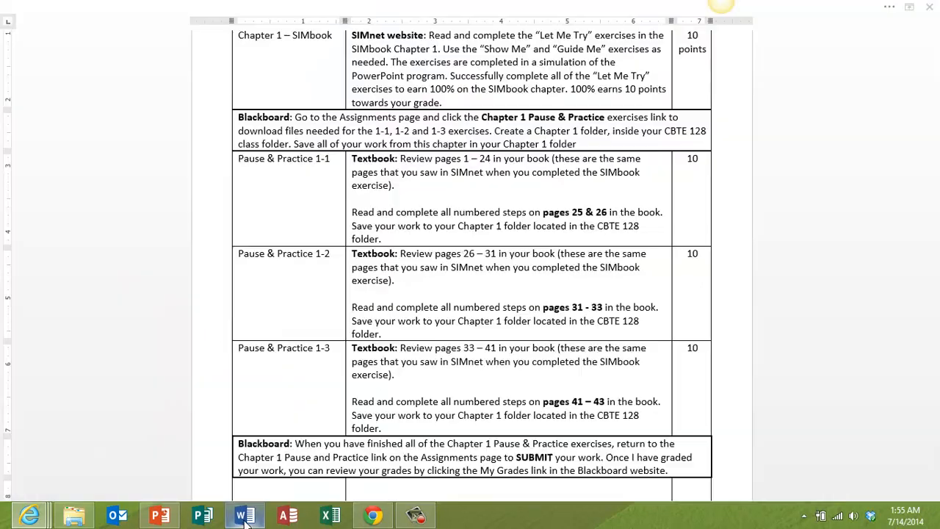
scroll(335, 394, down, 5)
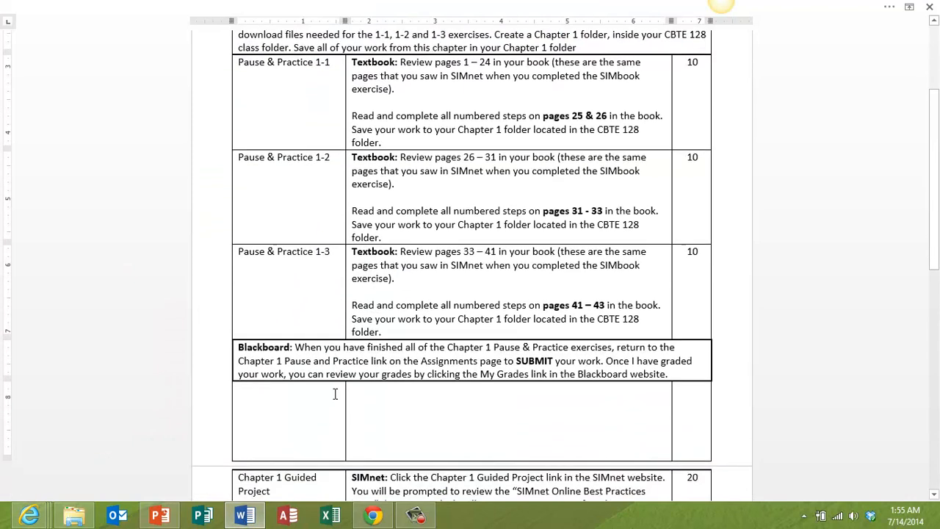
scroll(335, 394, down, 6)
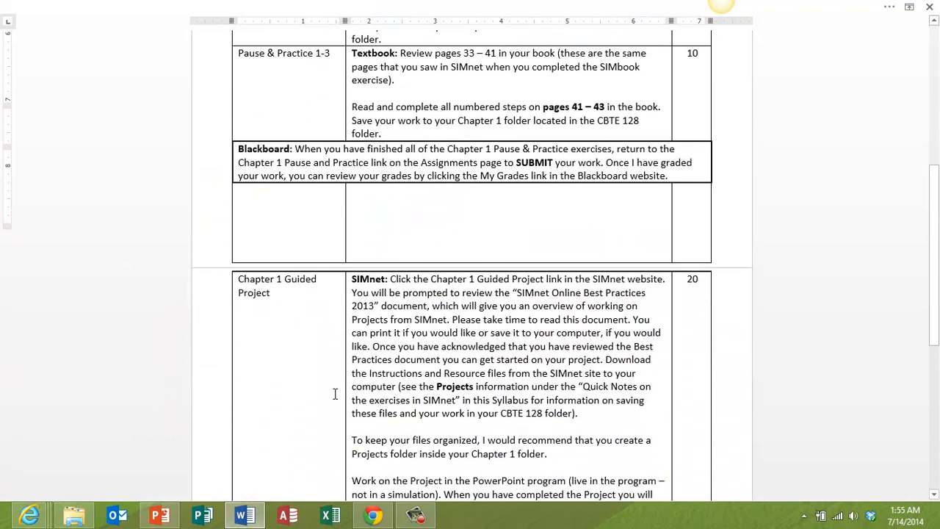
scroll(335, 395, down, 1)
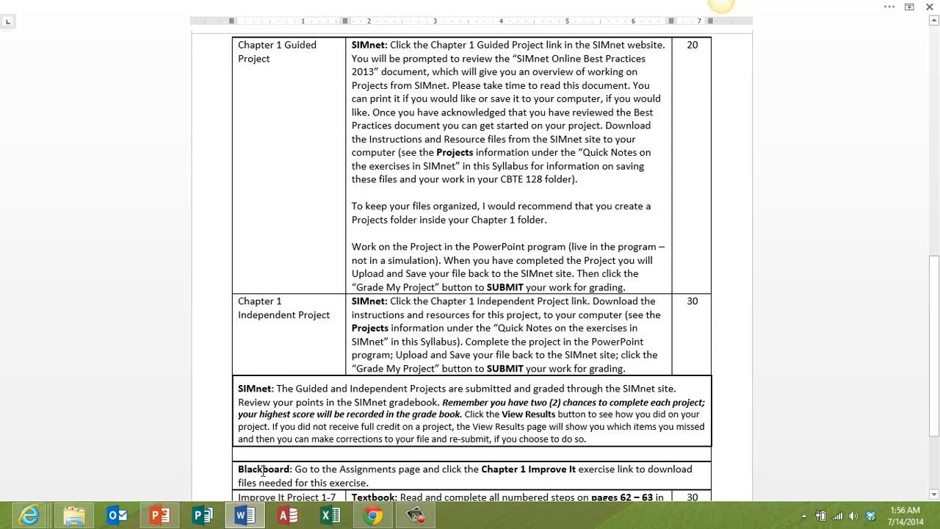
Open PowerPoint 2013 In Practice - Ch 1 Guided Project 1-2 from the SIMnet assignment list and review its download, save and grading sections
mouse_move(29, 516)
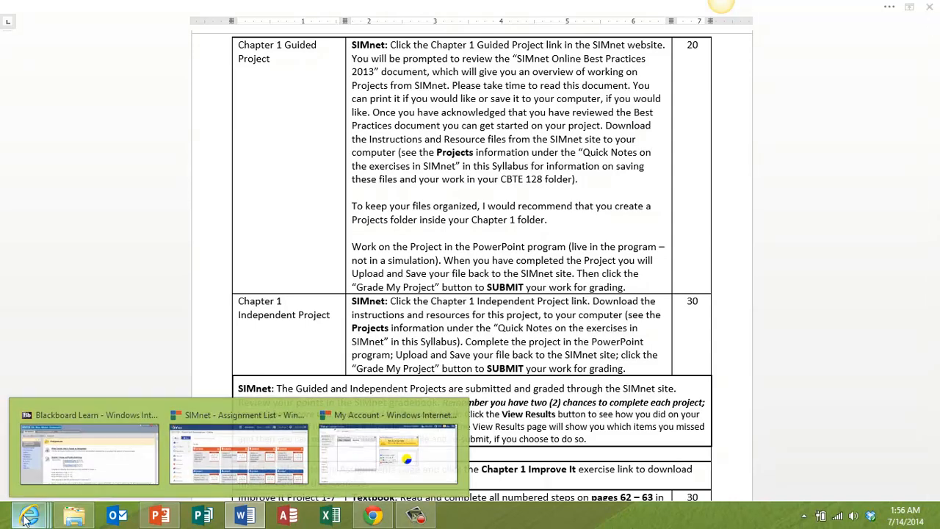
click(228, 455)
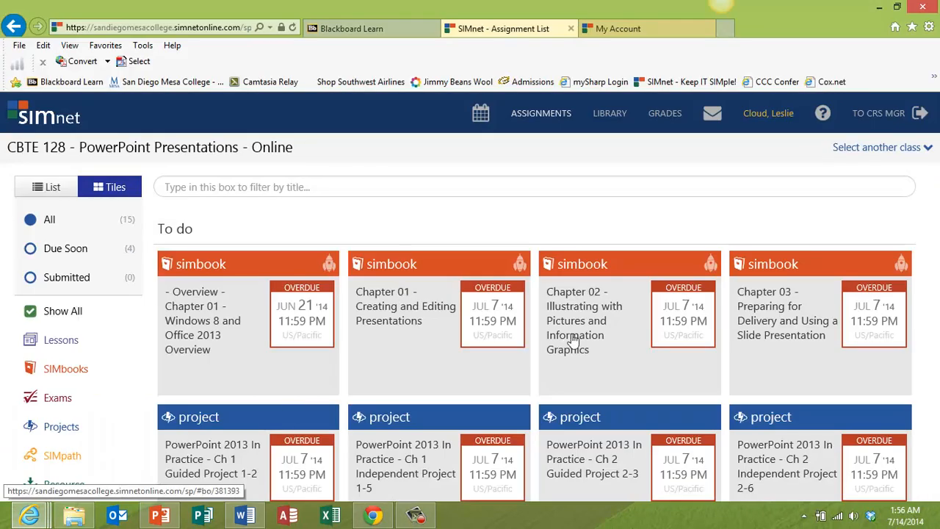
scroll(573, 339, down, 1)
scroll(573, 339, down, 1)
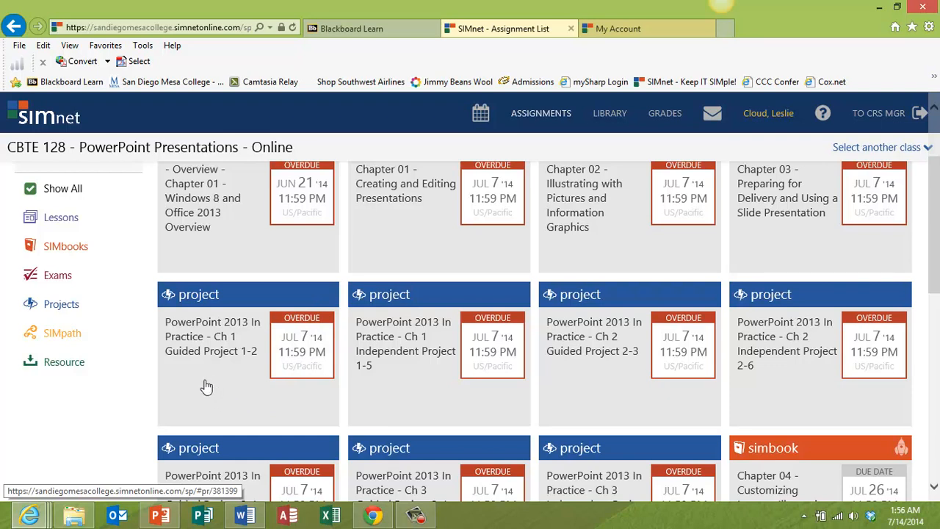
click(195, 296)
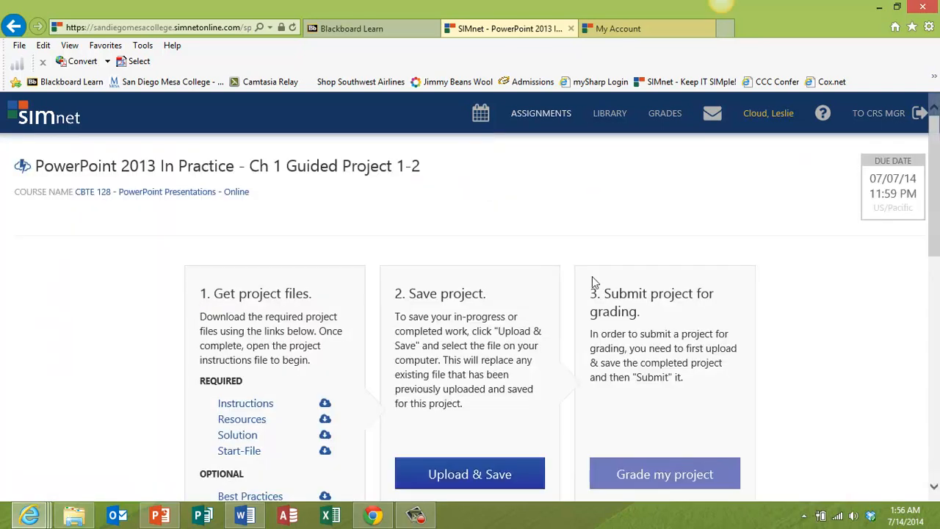
scroll(864, 336, down, 1)
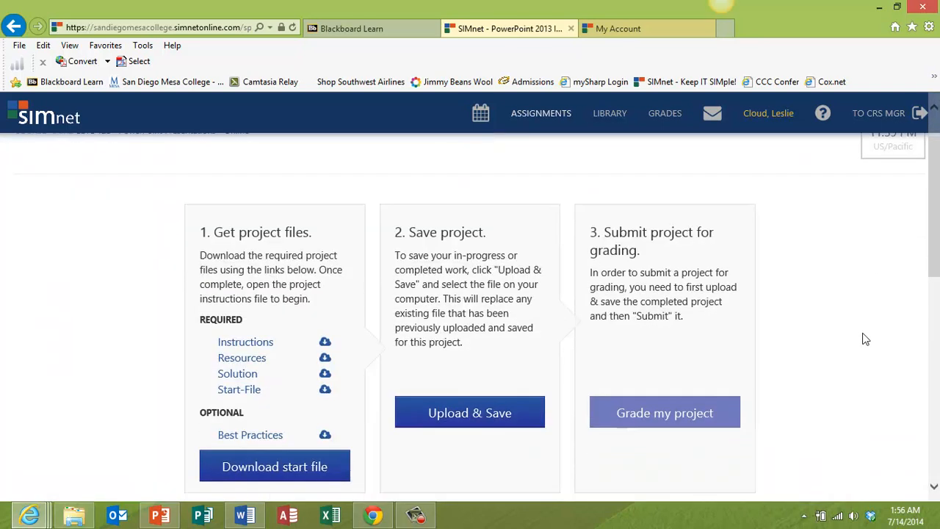
scroll(864, 338, up, 1)
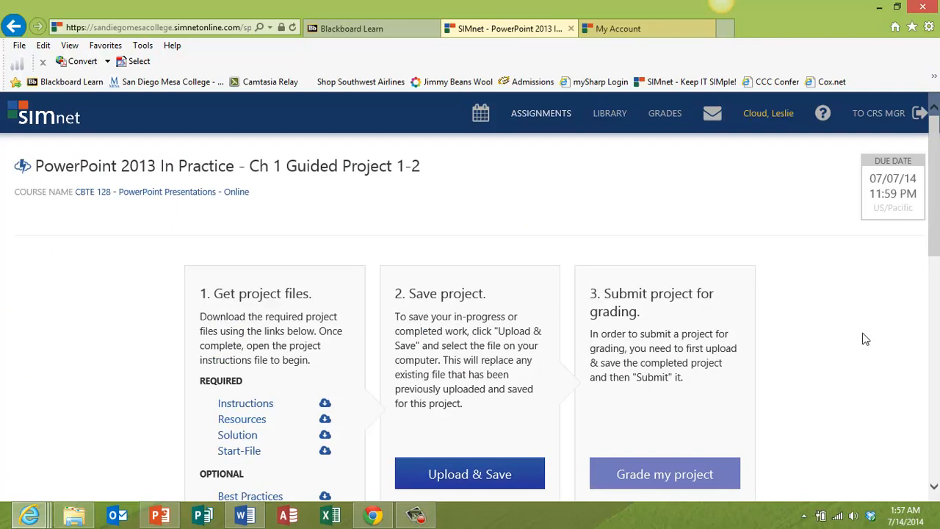
scroll(864, 339, down, 1)
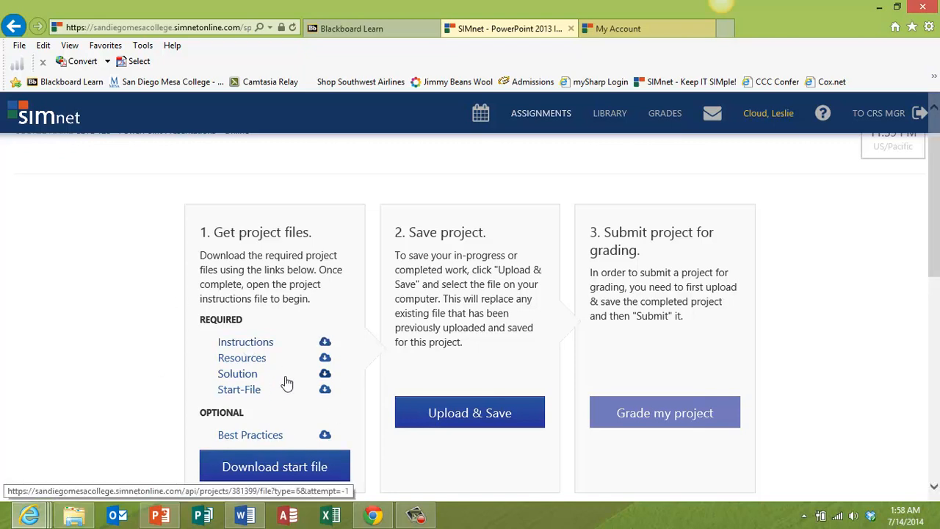
Show PowerPoint's start screen and return to the SIMnet page for Guided Project 1-2
click(163, 516)
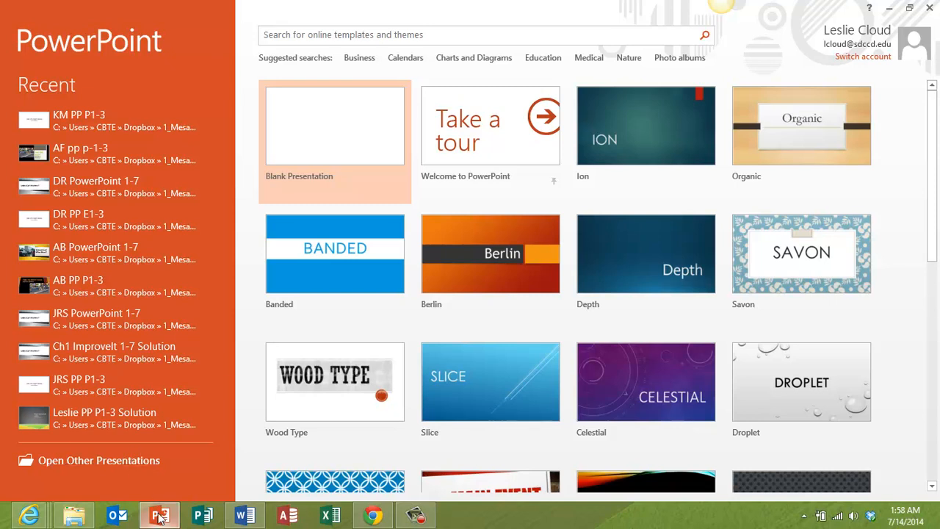
mouse_move(162, 516)
click(29, 515)
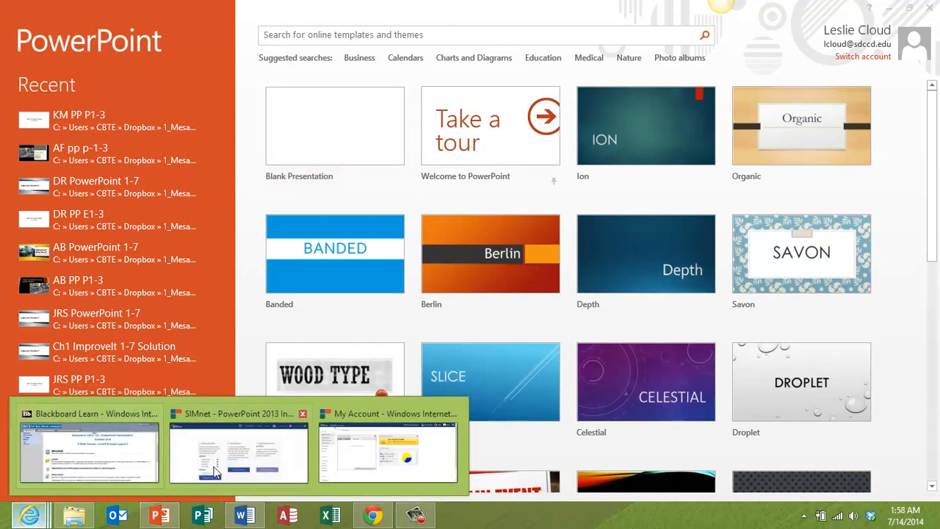
click(228, 465)
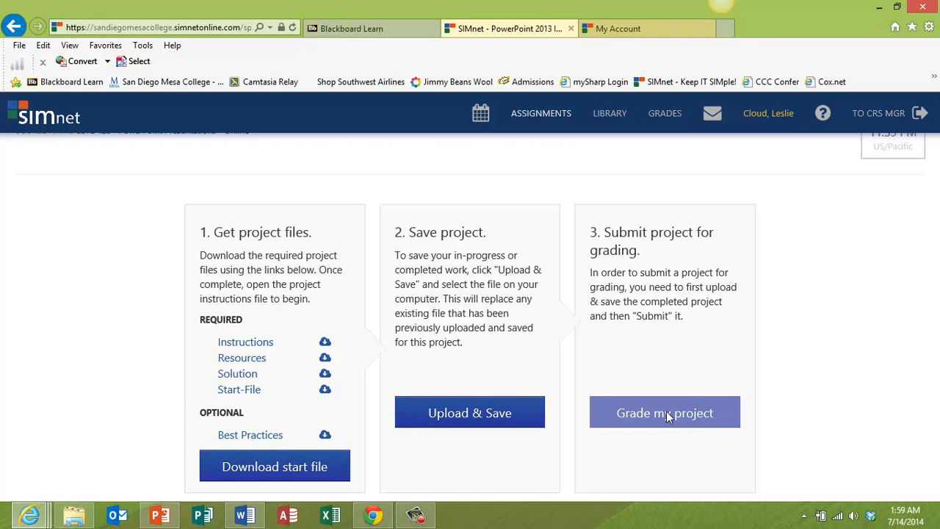
Review the CBTE 128 project entries in SIMnet's gradebook and return to the Chapter 1 projects among the assignments
click(665, 114)
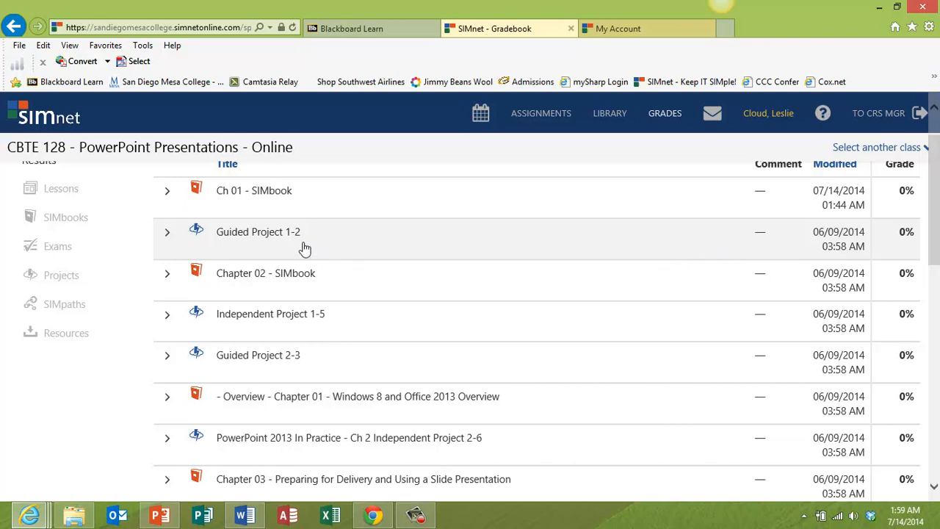
click(535, 118)
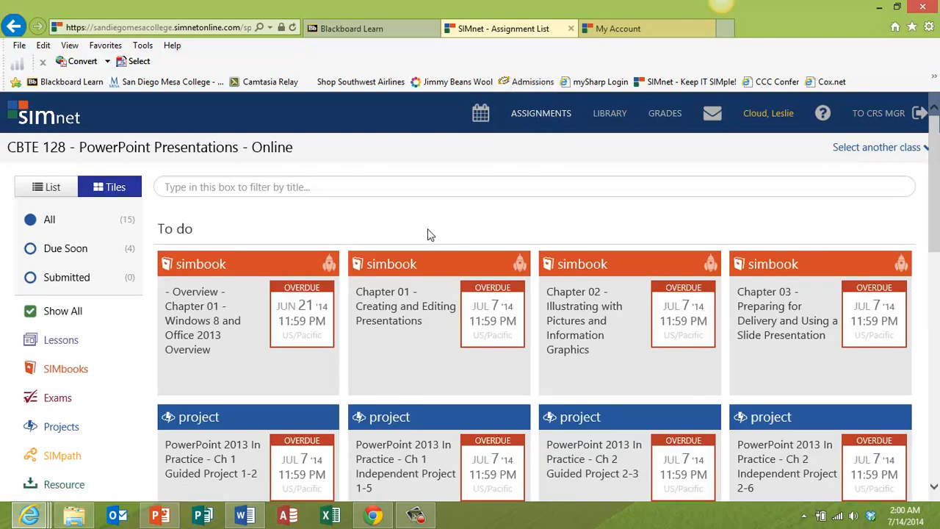
scroll(382, 356, down, 2)
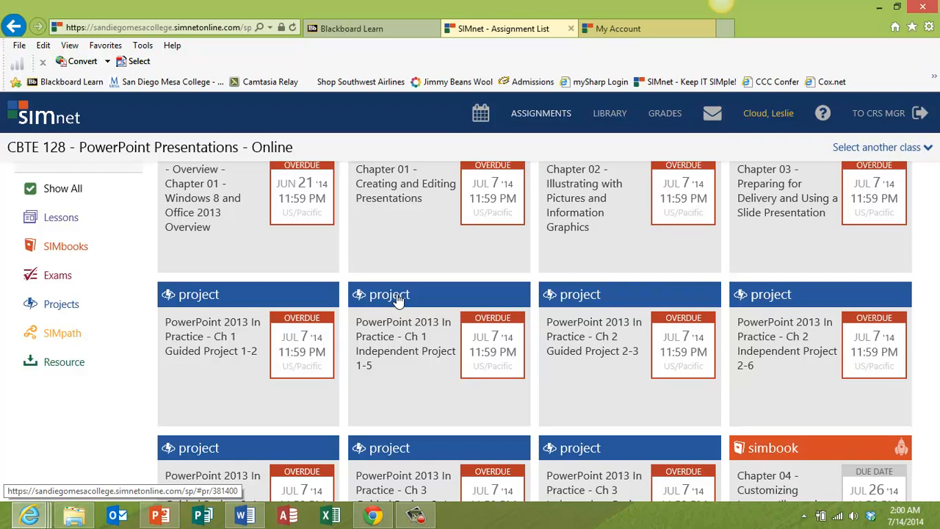
Switch to the Word assignment list and review the SIMnet project grading notes and the Improve It Project 1-7 instructions
click(247, 518)
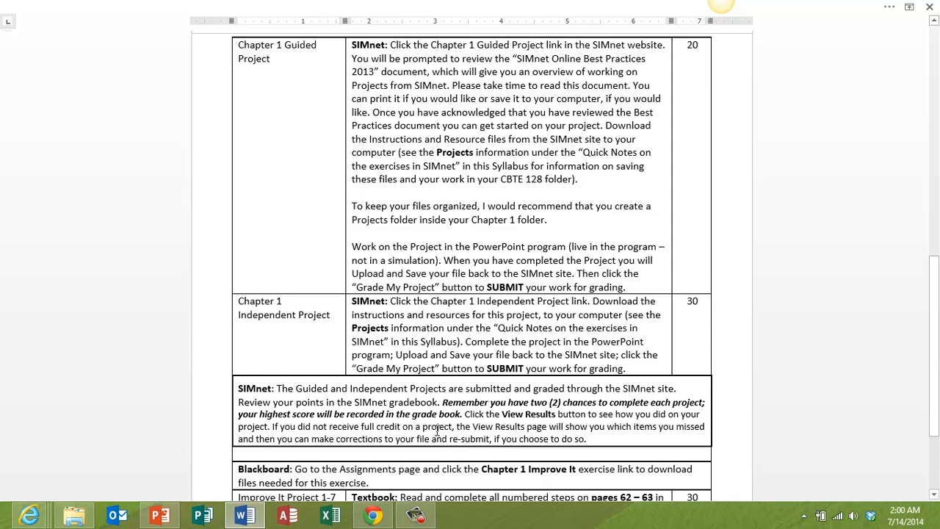
scroll(438, 432, down, 1)
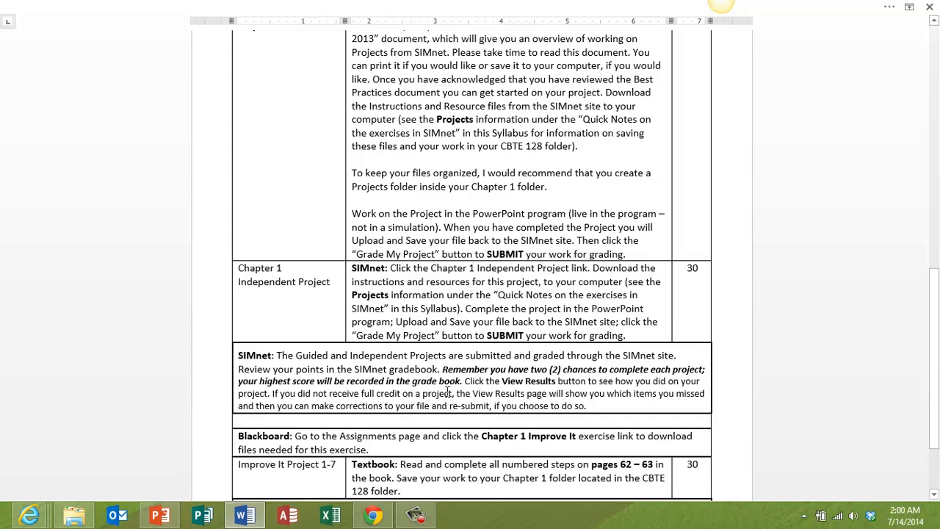
scroll(447, 393, down, 3)
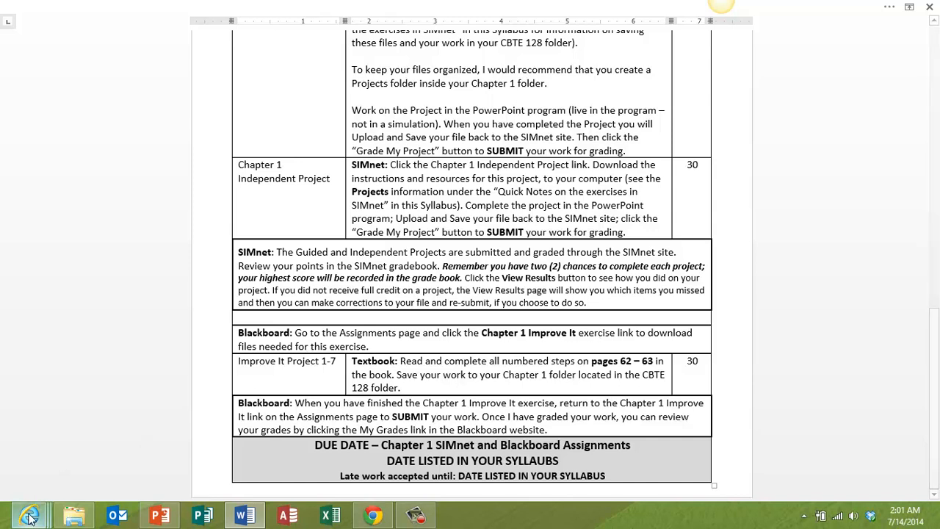
Switch to Blackboard's Assignments page and look at the save options for Cars-01.jpg under the Chapter 1 Improve It Project
mouse_move(33, 514)
click(65, 461)
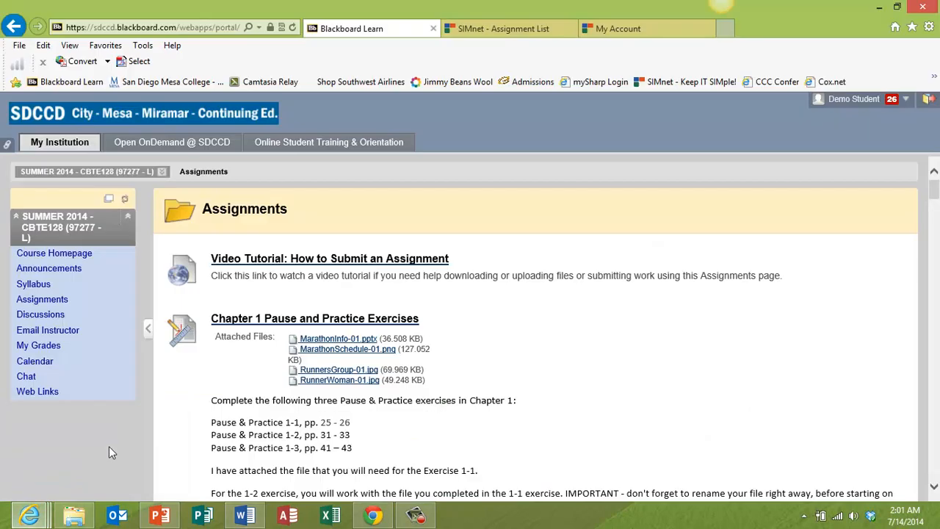
scroll(328, 342, down, 2)
scroll(327, 342, down, 10)
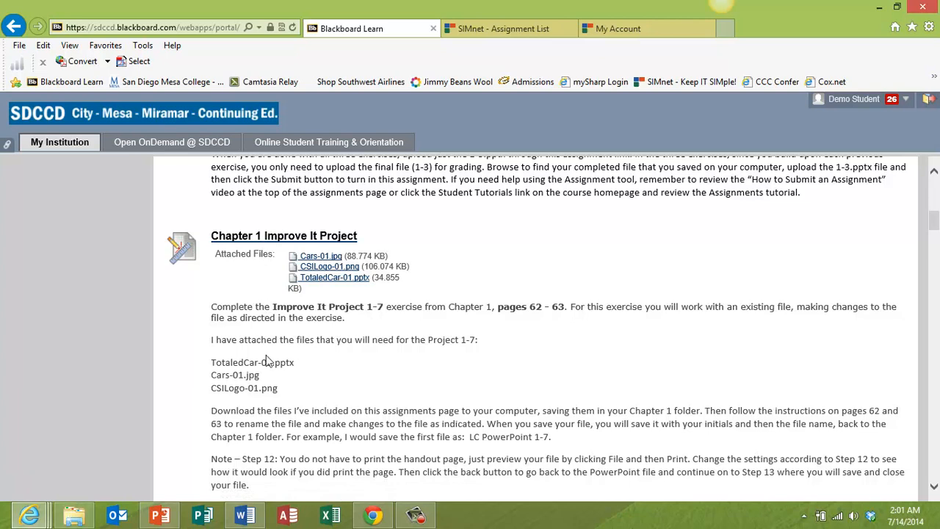
right_click(321, 263)
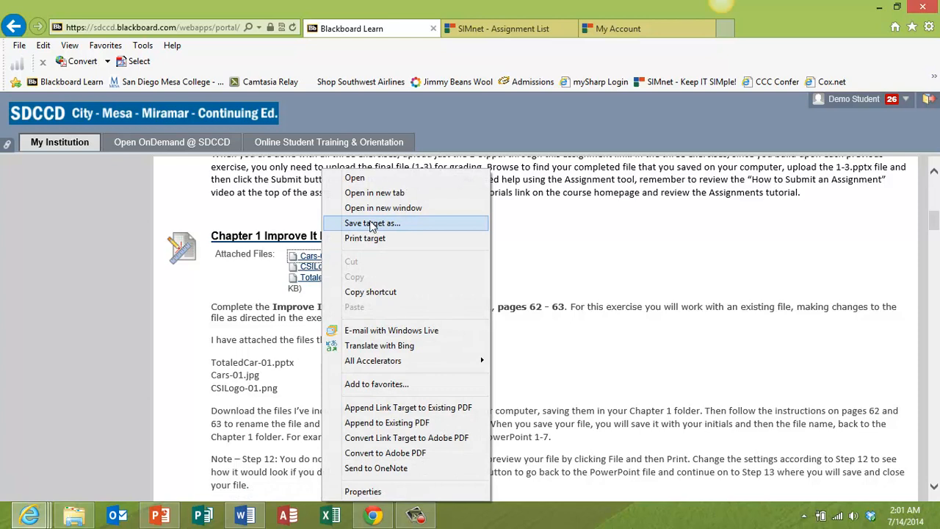
click(270, 340)
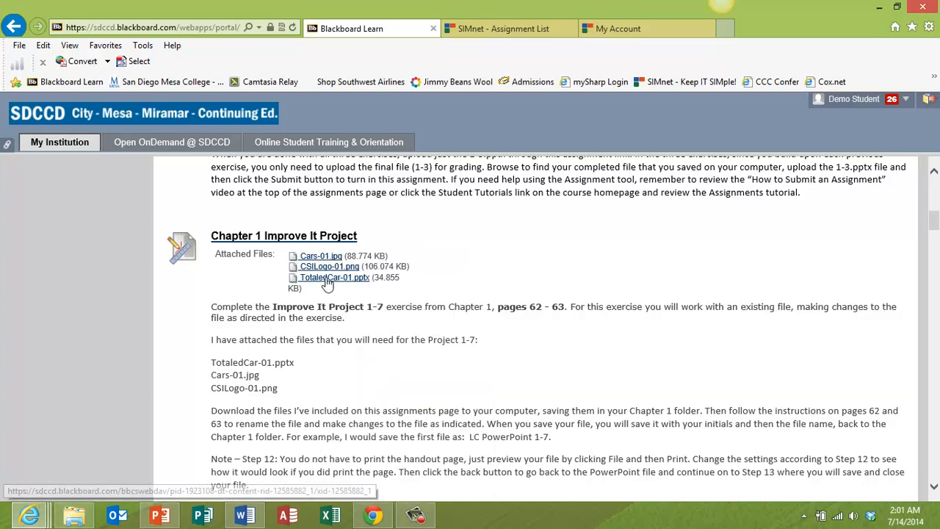
Download TotaledCar-01.pptx from the Chapter 1 Improve It Project into the Chapter 1 folder of CBTE 128 Class
click(317, 278)
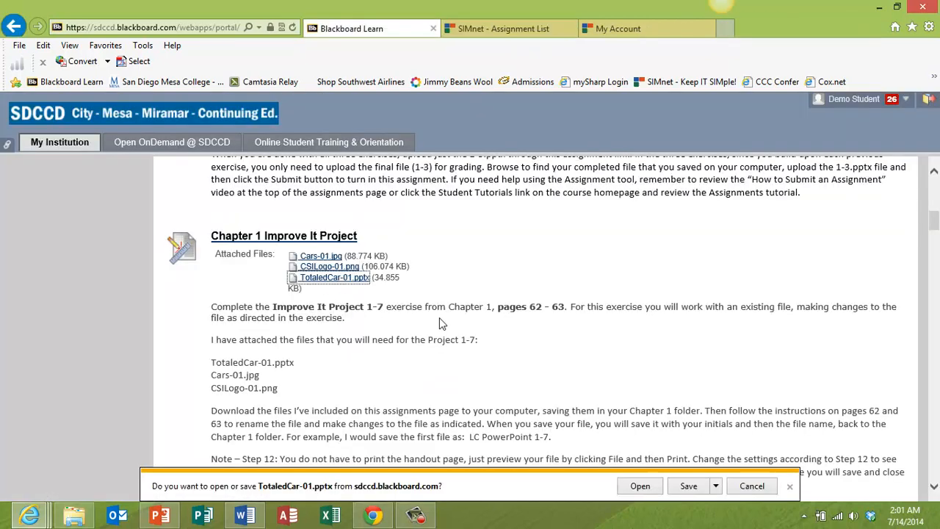
click(717, 486)
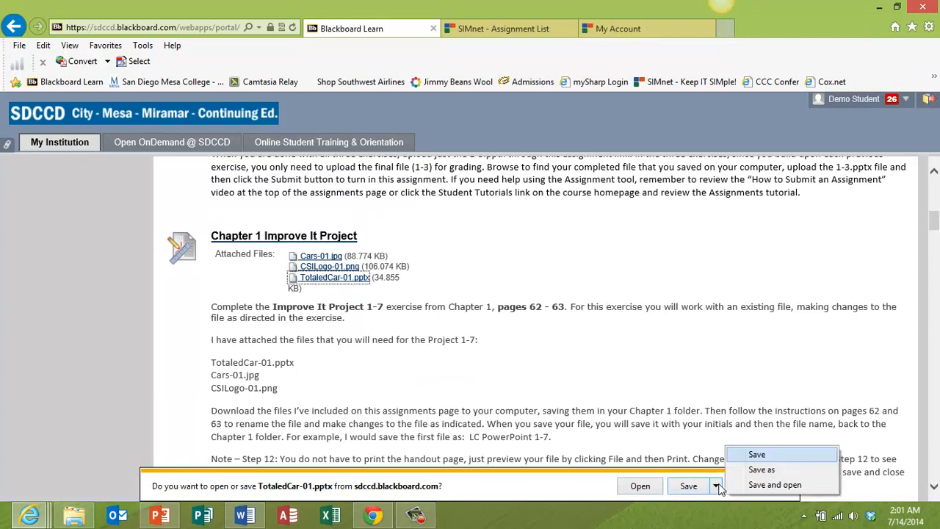
click(759, 470)
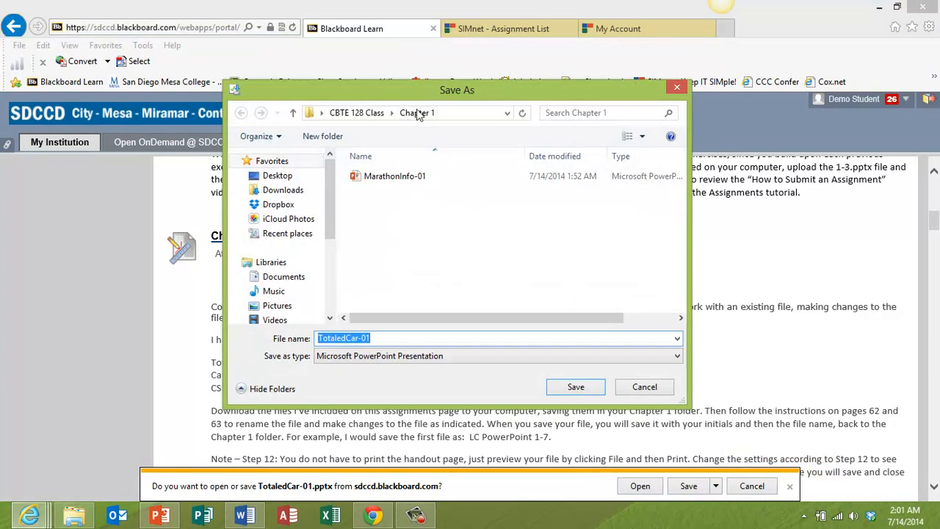
click(574, 387)
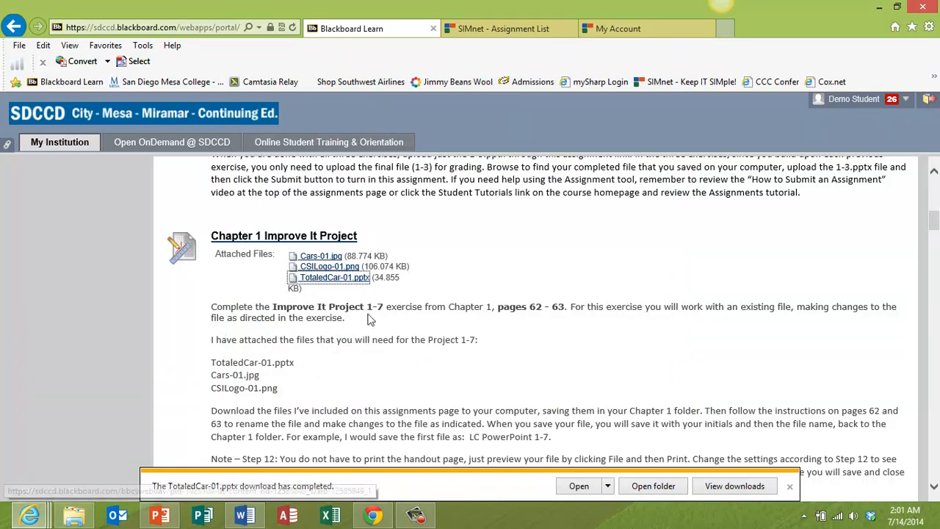
click(791, 488)
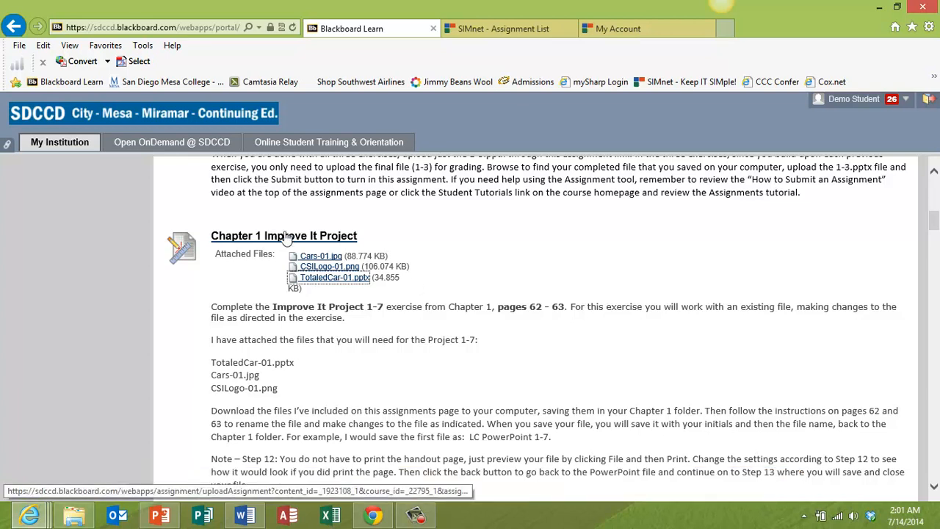
Read the Improve It Project 1-7 instructions in Blackboard and the matching submission notes in the Word assignment list
scroll(430, 335, down, 3)
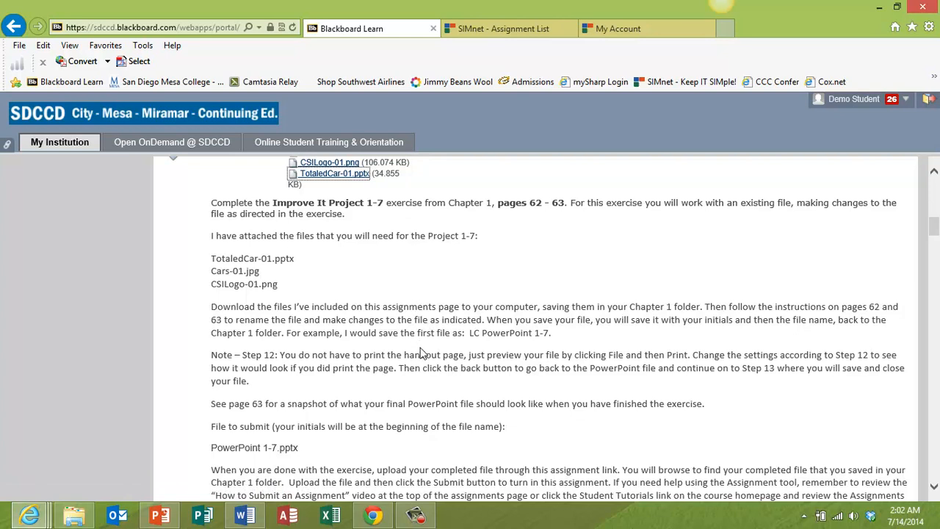
scroll(421, 367, down, 1)
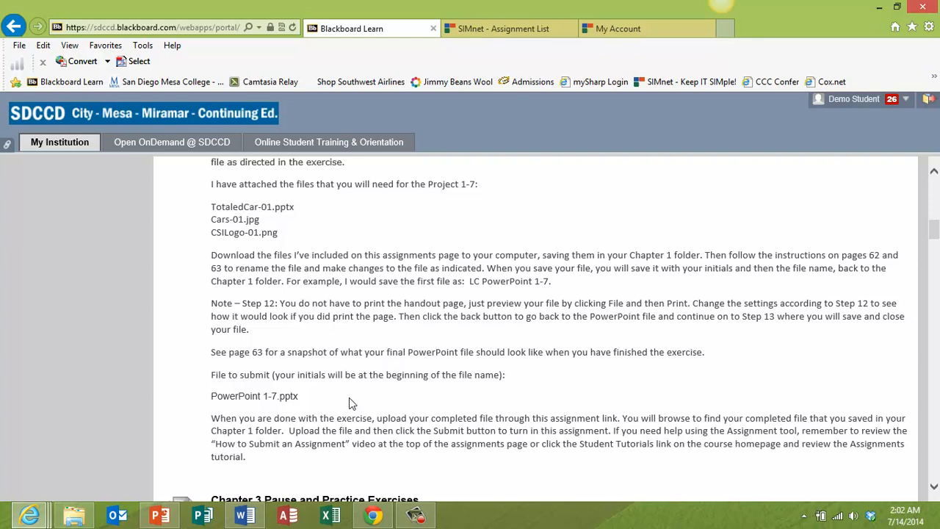
scroll(349, 397, up, 3)
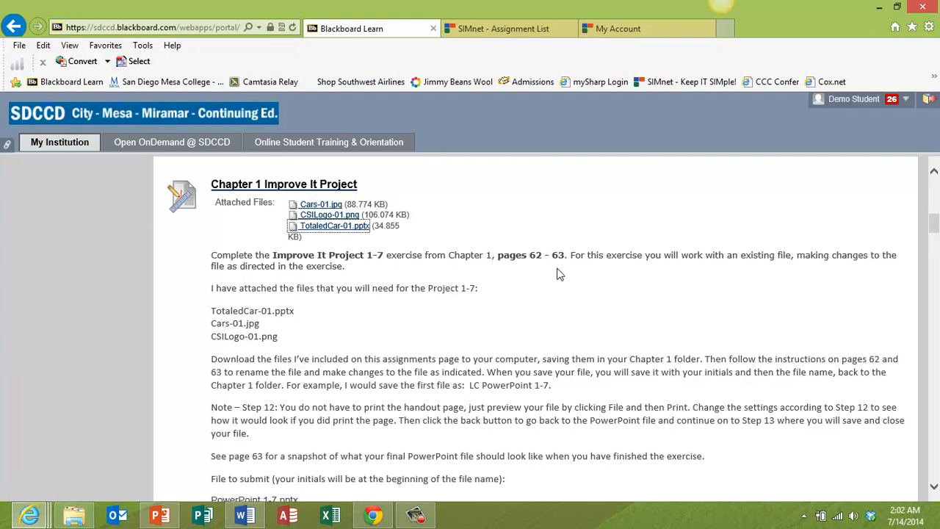
click(246, 516)
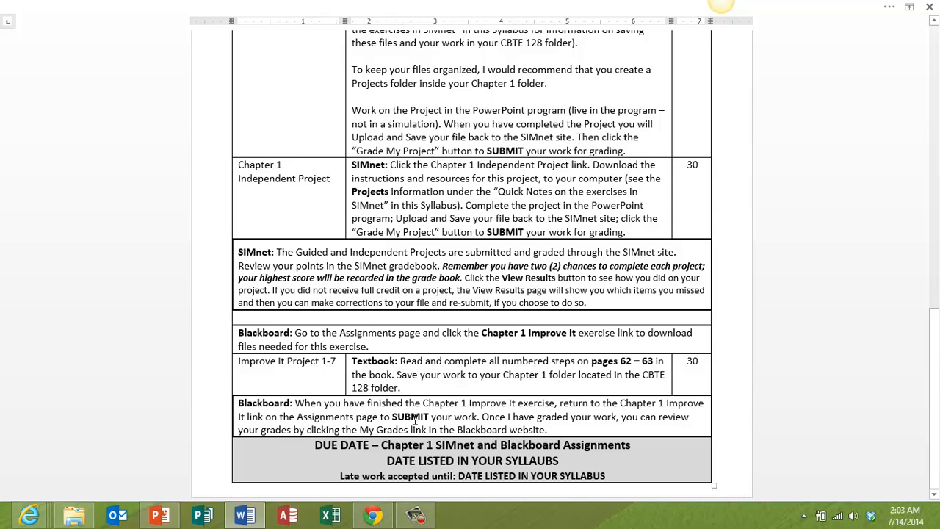
Return to Blackboard, open the Chapter 1 Improve It Project assignment, and attach TotaledCar-01 from the Chapter 1 folder
mouse_move(30, 516)
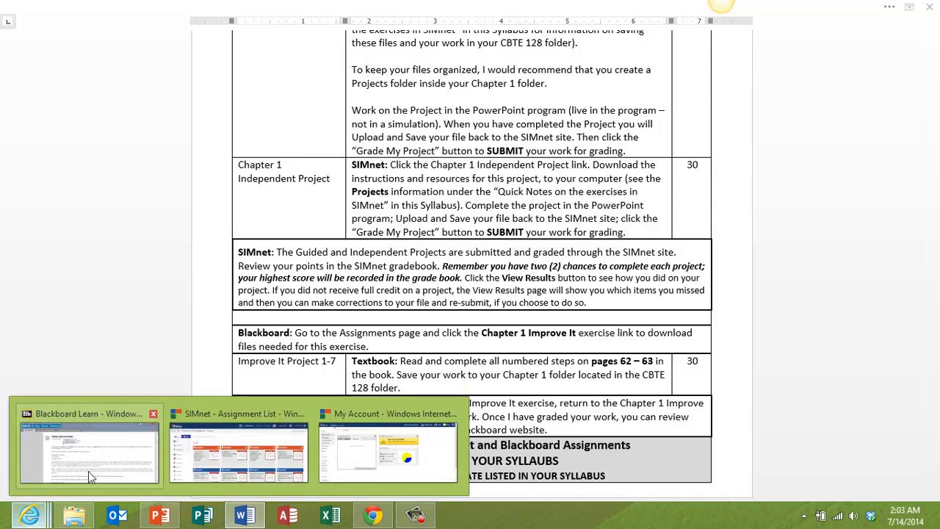
click(86, 474)
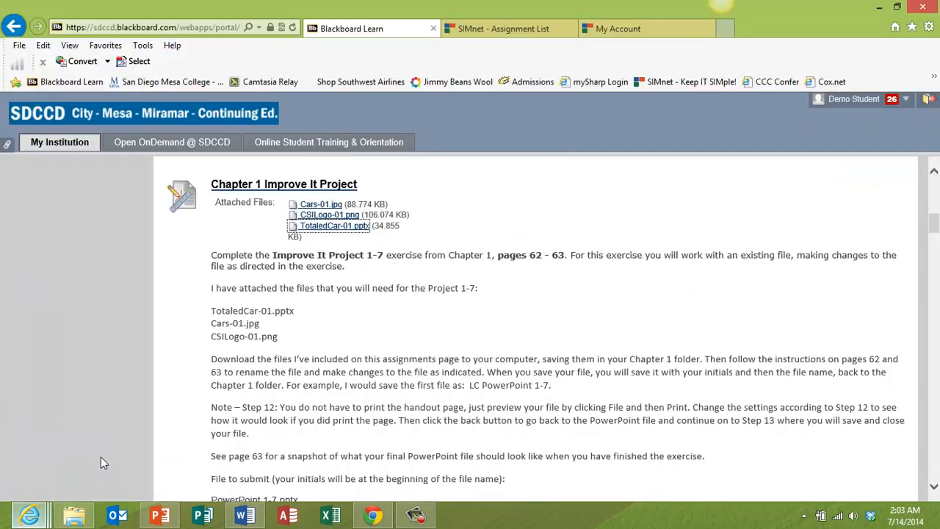
click(284, 188)
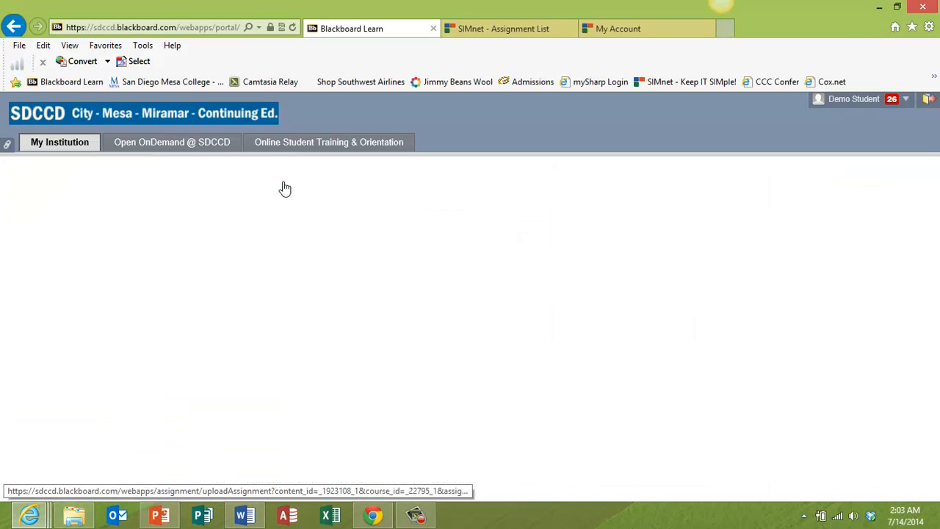
scroll(437, 327, down, 3)
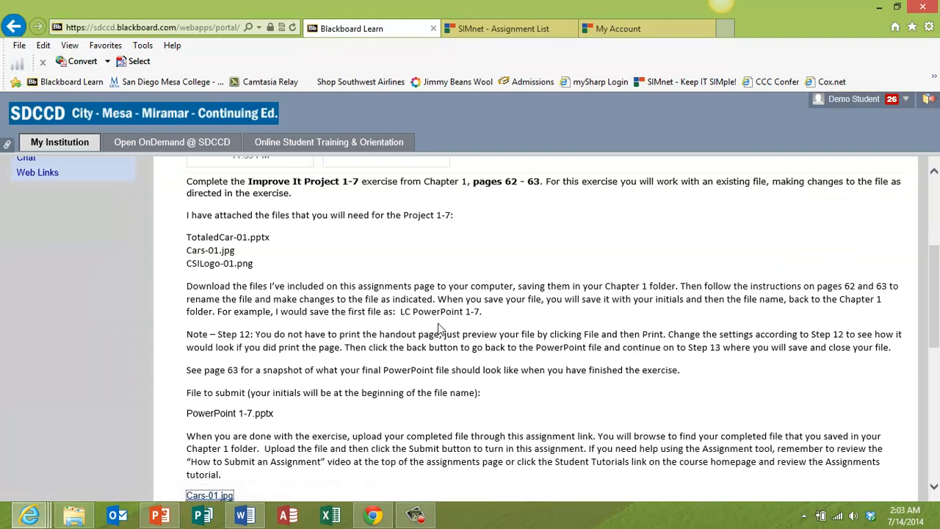
scroll(438, 328, down, 2)
scroll(438, 327, up, 4)
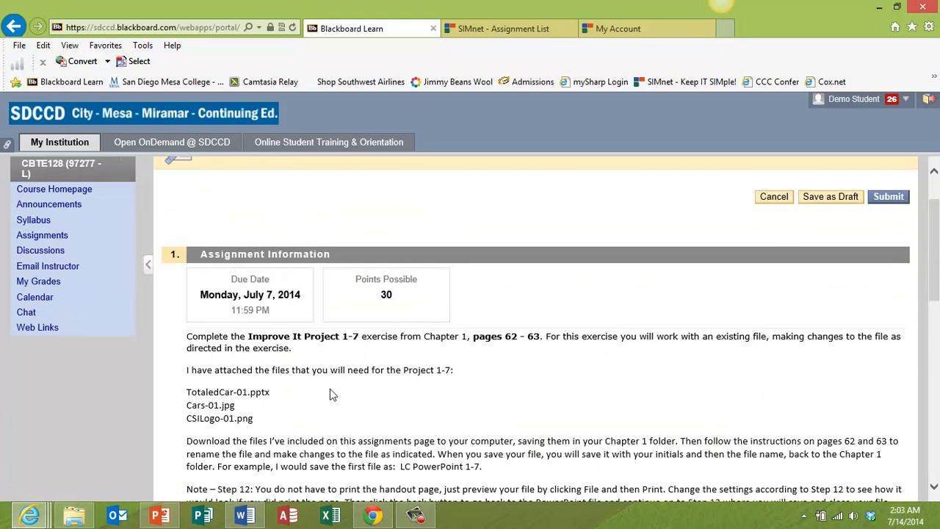
scroll(331, 390, down, 3)
scroll(329, 390, down, 1)
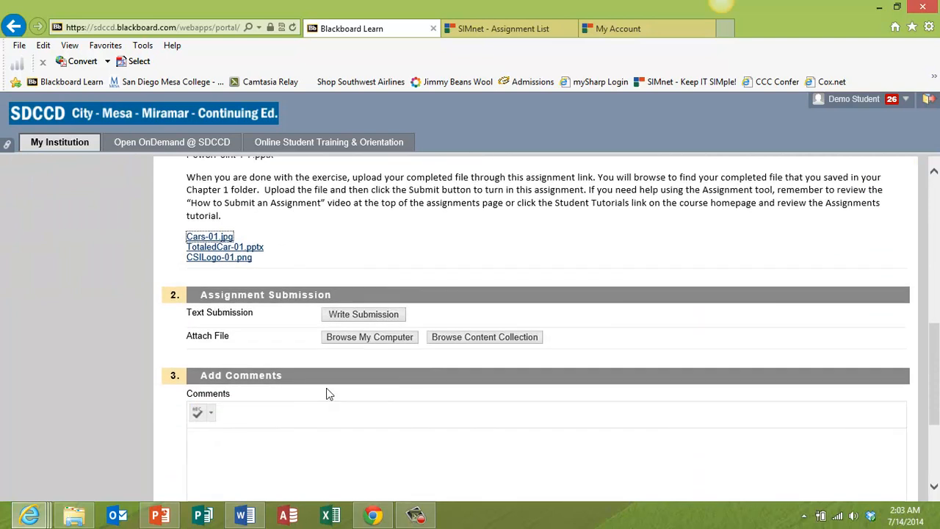
click(370, 340)
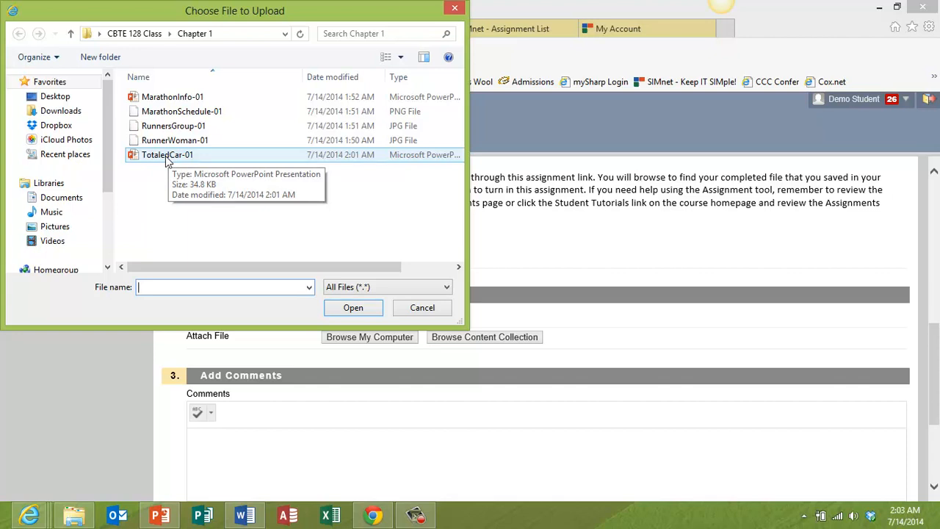
double_click(166, 157)
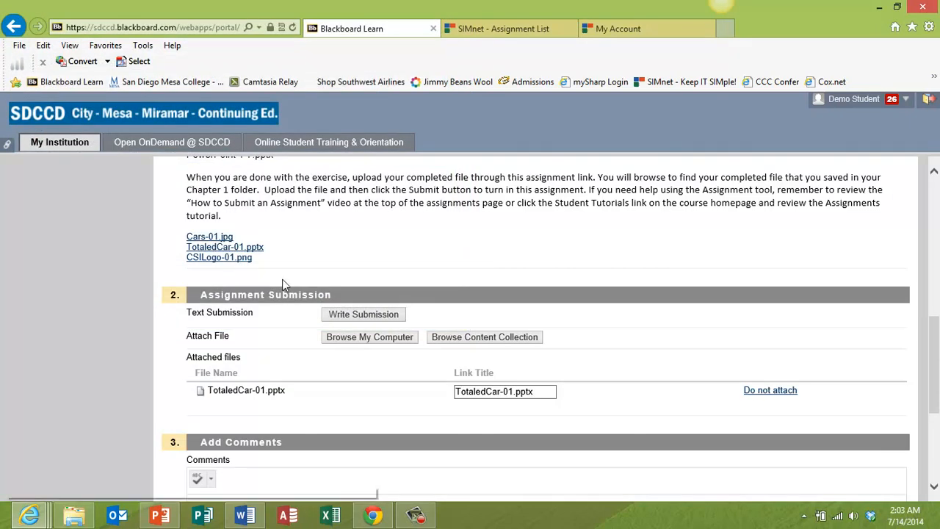
Submit the Chapter 1 Improve It Project assignment after checking its comments area
scroll(359, 414, down, 3)
click(202, 360)
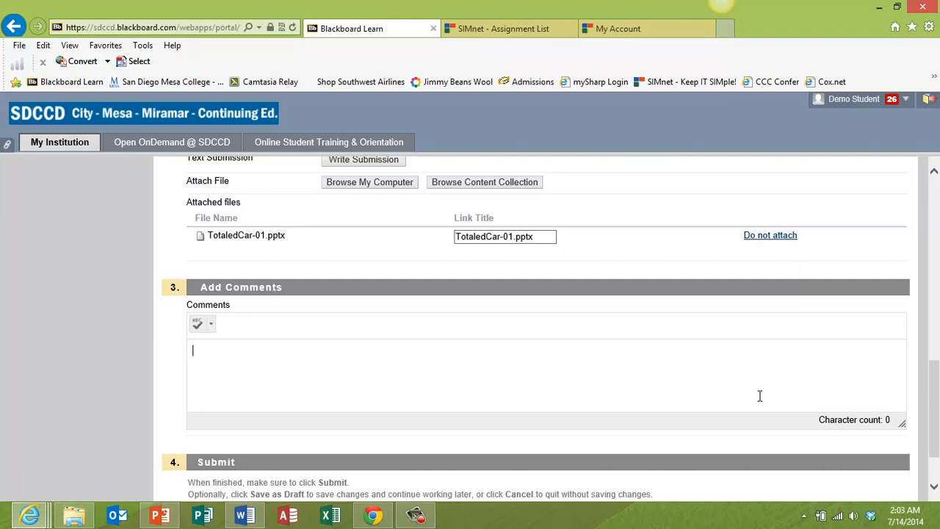
scroll(749, 404, down, 2)
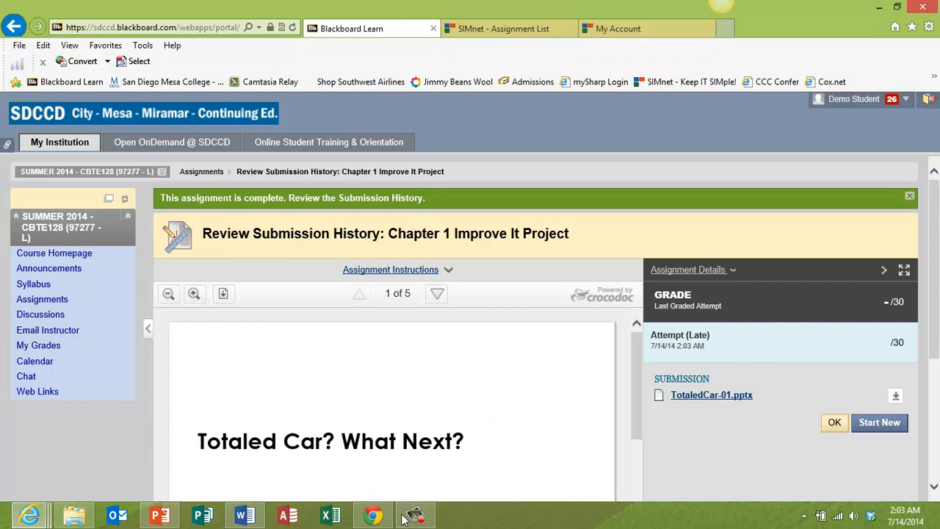
Switch to the Word assignment list and review the due date and late work lines for Chapter 1
click(245, 516)
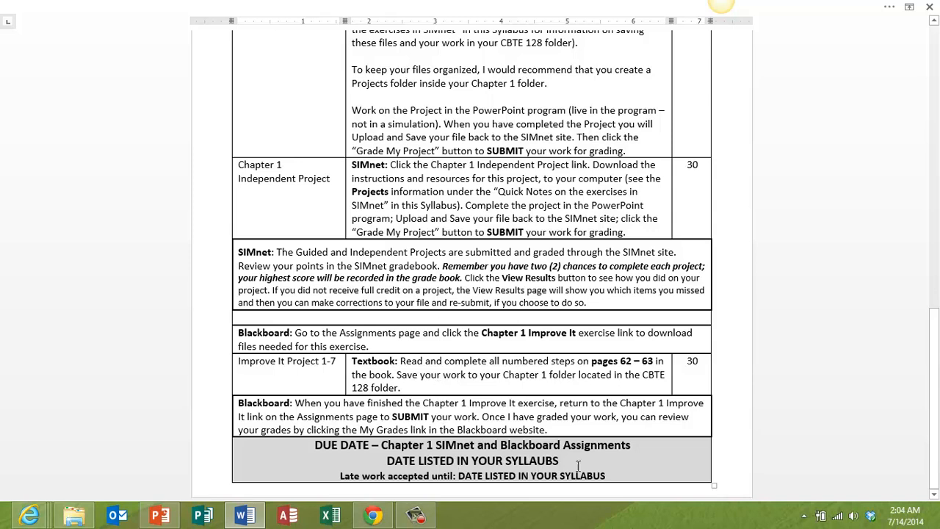
drag(567, 460, 537, 460)
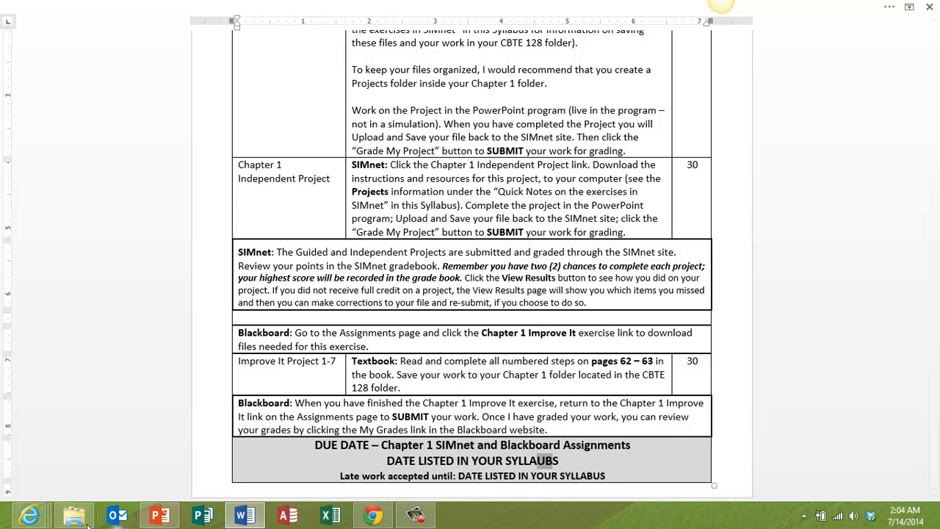
mouse_move(27, 518)
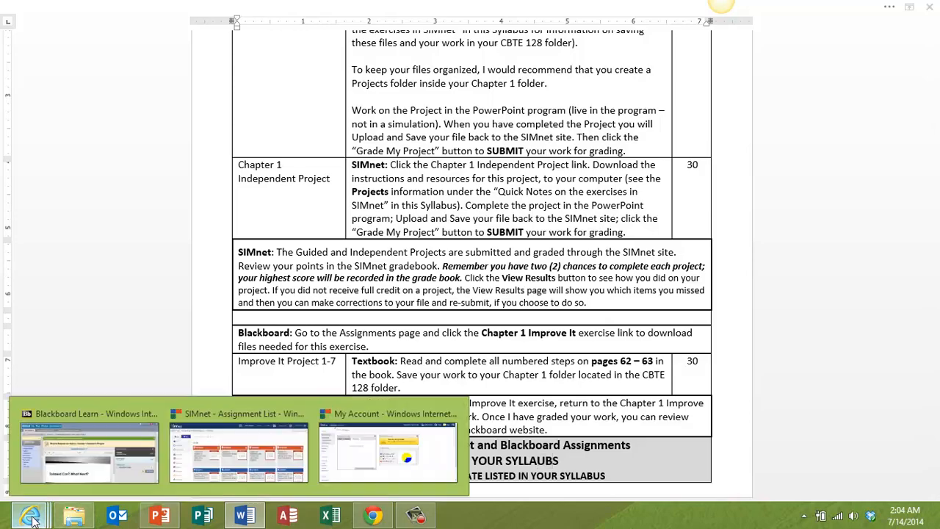
Switch to Blackboard, open My Grades, and check the grading status of the Chapter 1 Pause and Practice and Improve It submissions
click(81, 461)
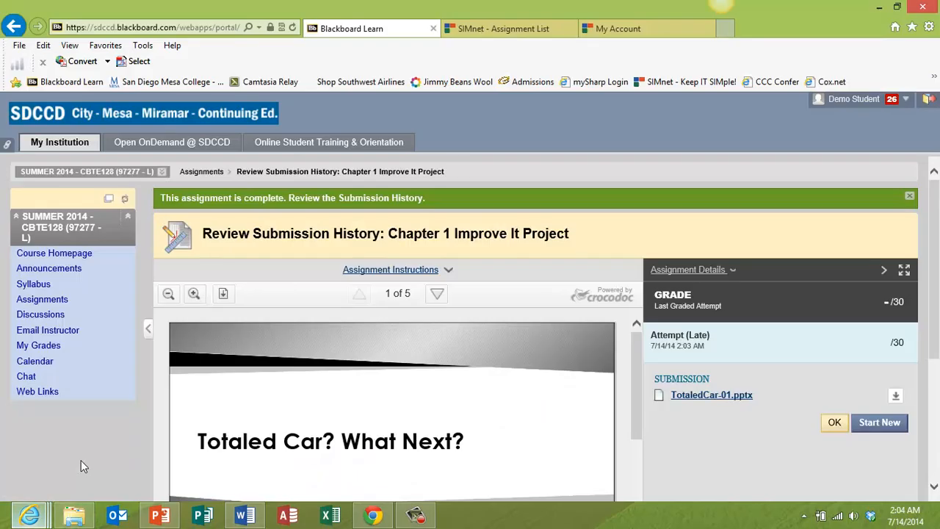
click(38, 346)
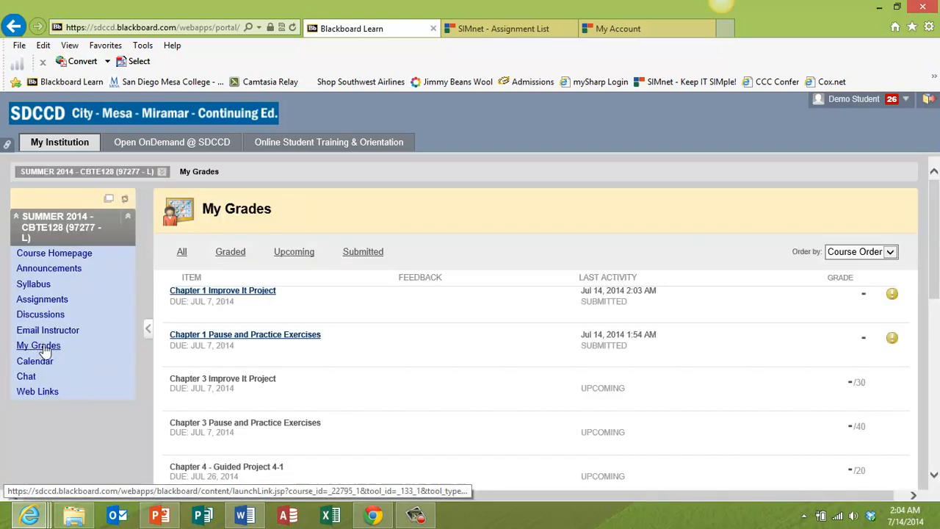
scroll(286, 416, down, 1)
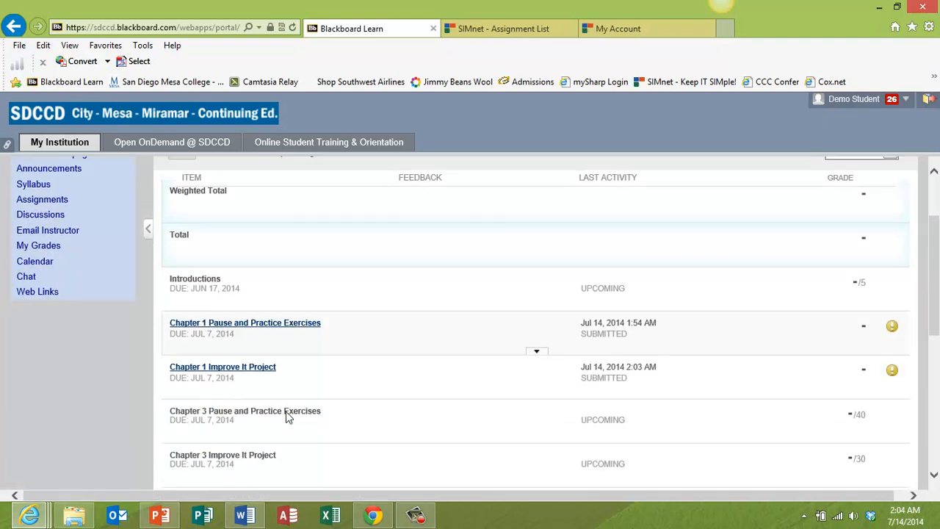
scroll(289, 417, up, 1)
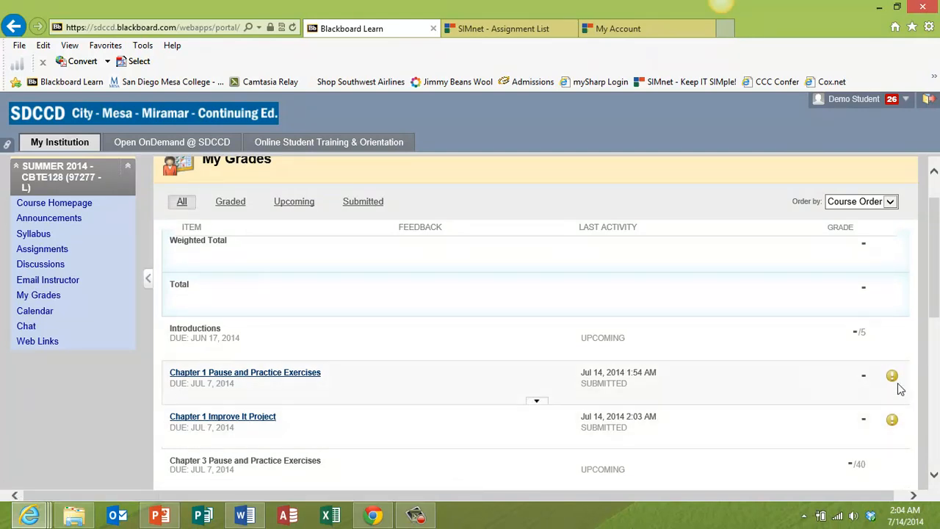
mouse_move(894, 379)
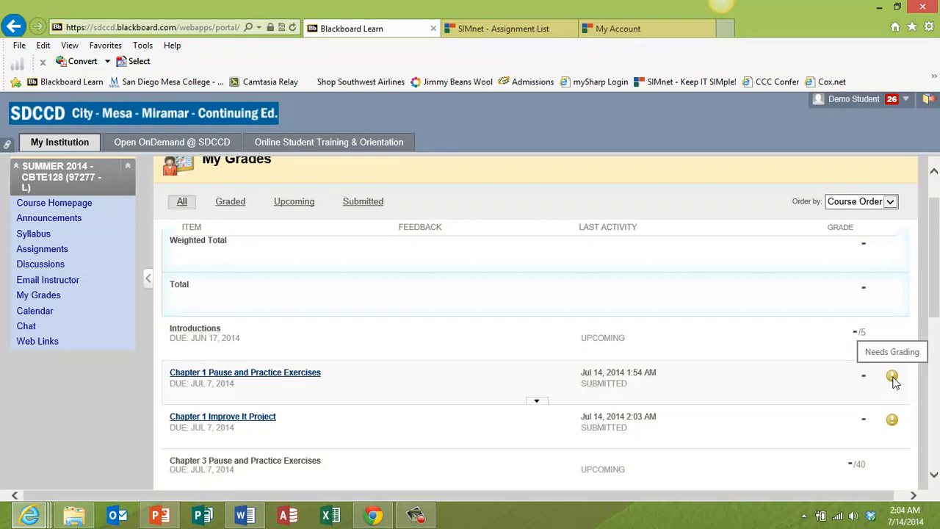
scroll(409, 368, up, 2)
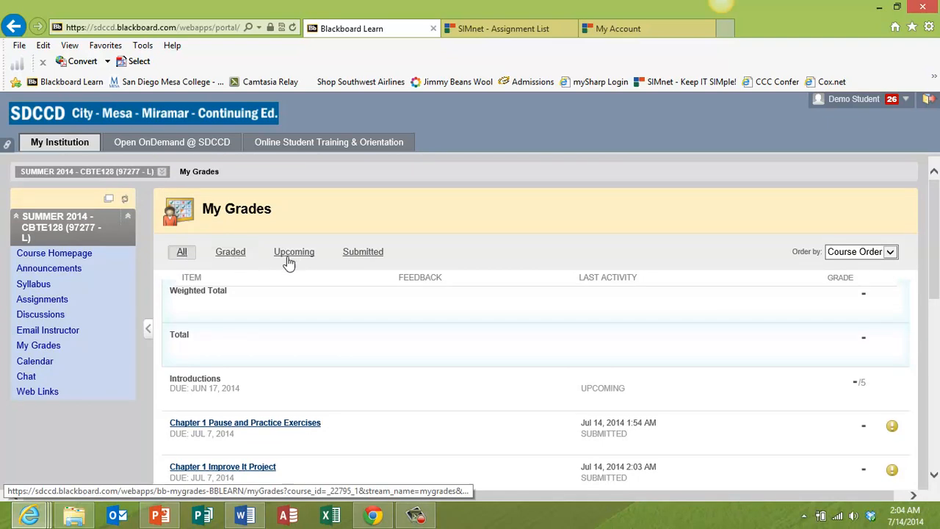
Filter the grades list to submitted items only, and return it to showing all items
click(362, 253)
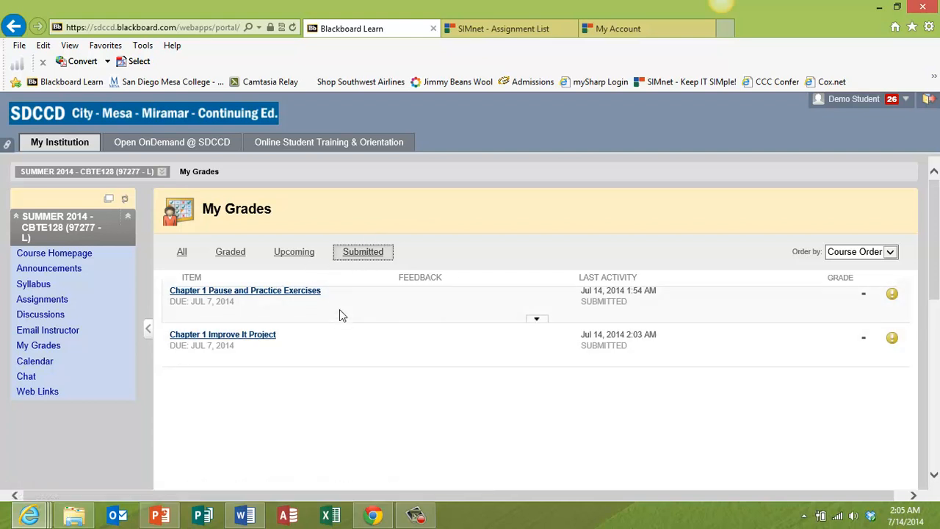
click(179, 255)
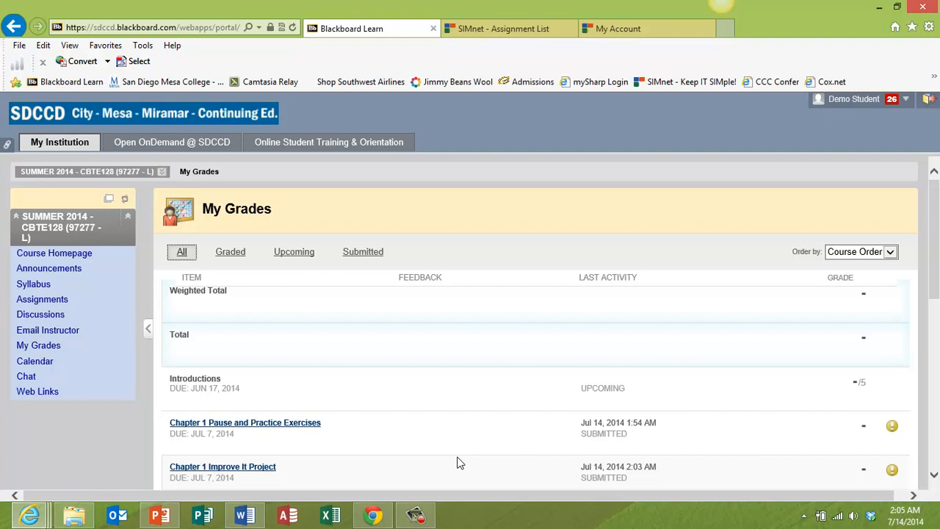
scroll(457, 463, down, 1)
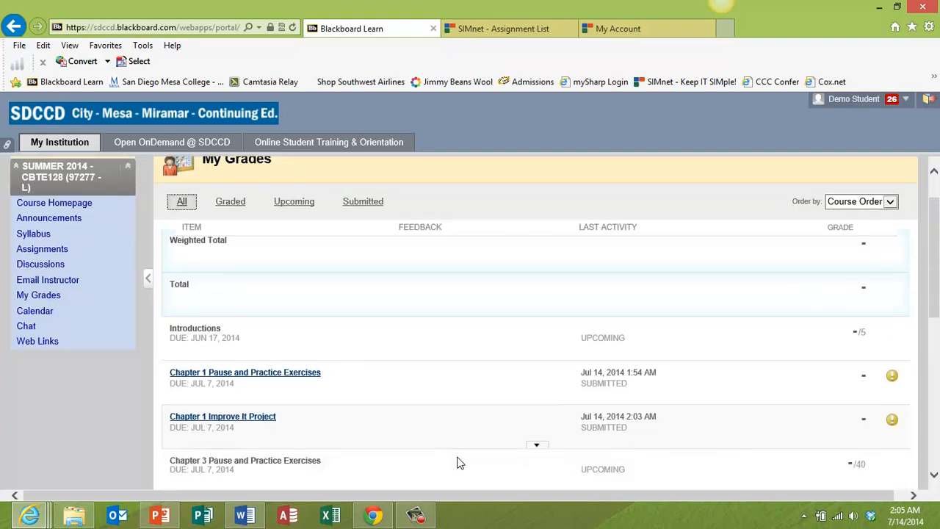
Switch to SIMnet and open the gradebook for CBTE 128 to review the project and SIMbook scores
click(502, 33)
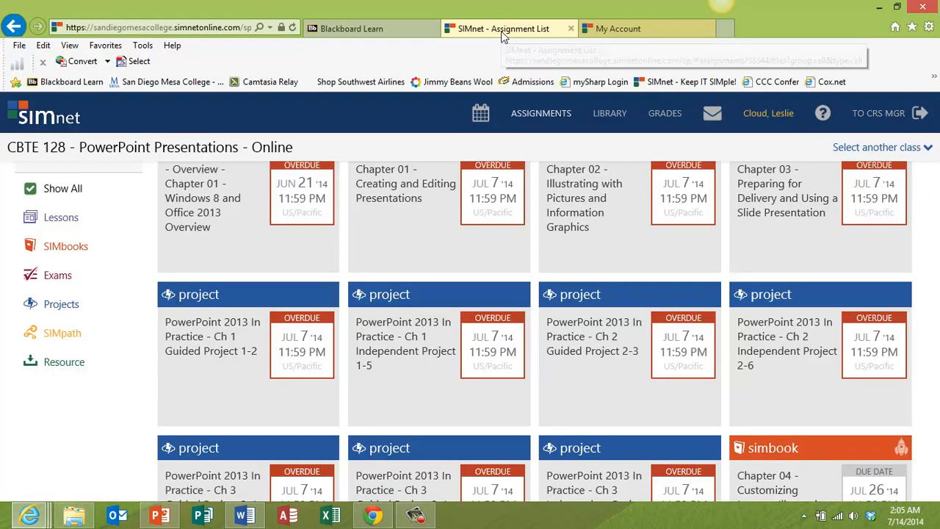
click(667, 118)
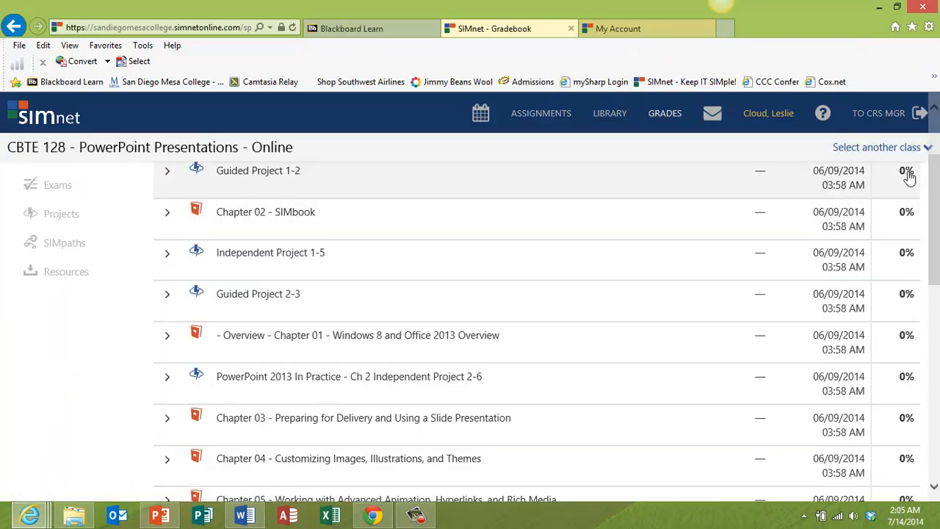